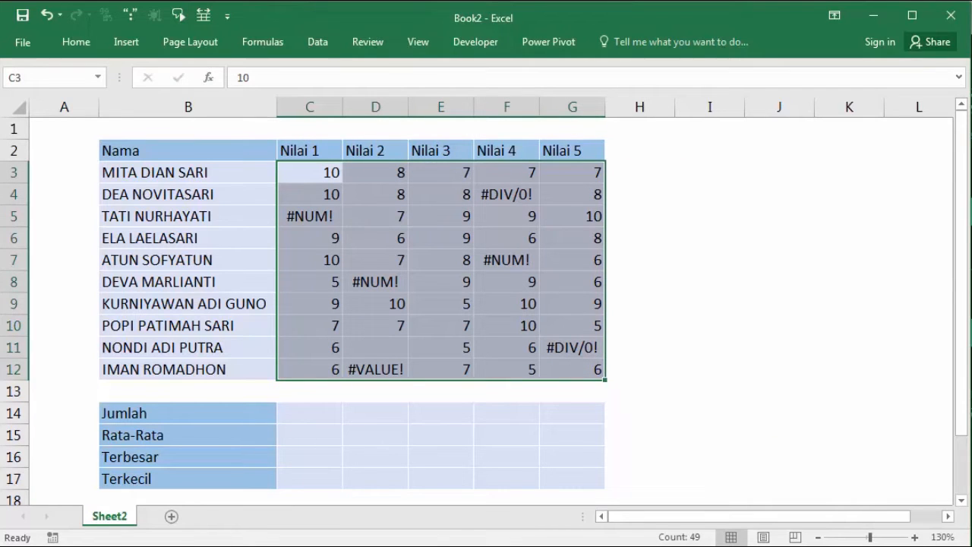
# Examine the error cells across the Nilai 1 to Nilai 5 columns and the Jumlah, Rata-Rata, Terbesar and Terkecil labels below the table.
pyautogui.click(317, 216)
pyautogui.click(503, 199)
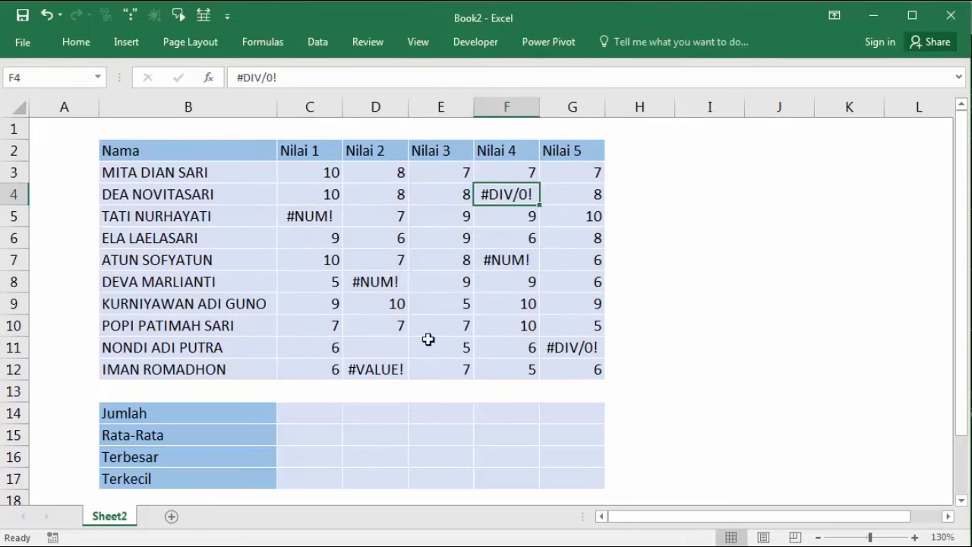
pyautogui.click(375, 368)
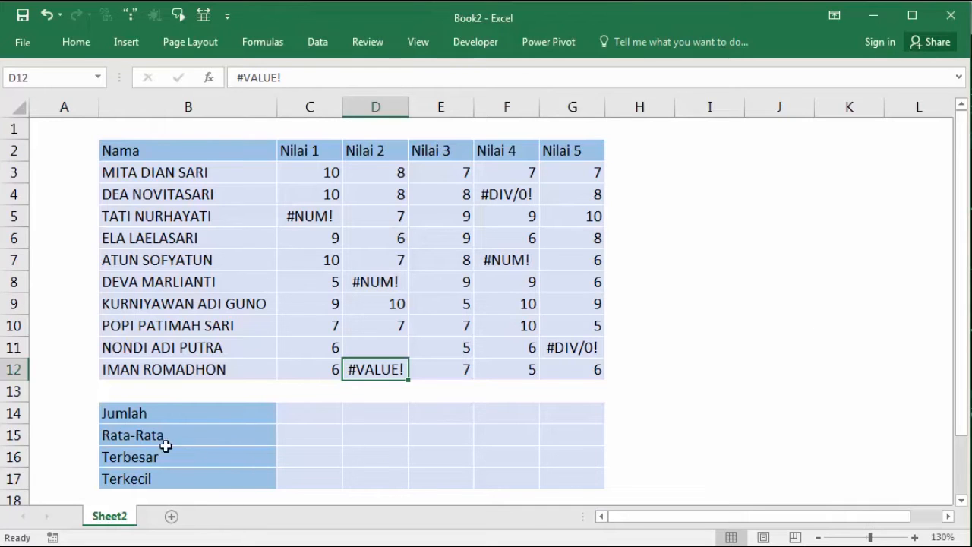
pyautogui.click(156, 411)
pyautogui.click(156, 439)
pyautogui.click(158, 455)
pyautogui.click(157, 475)
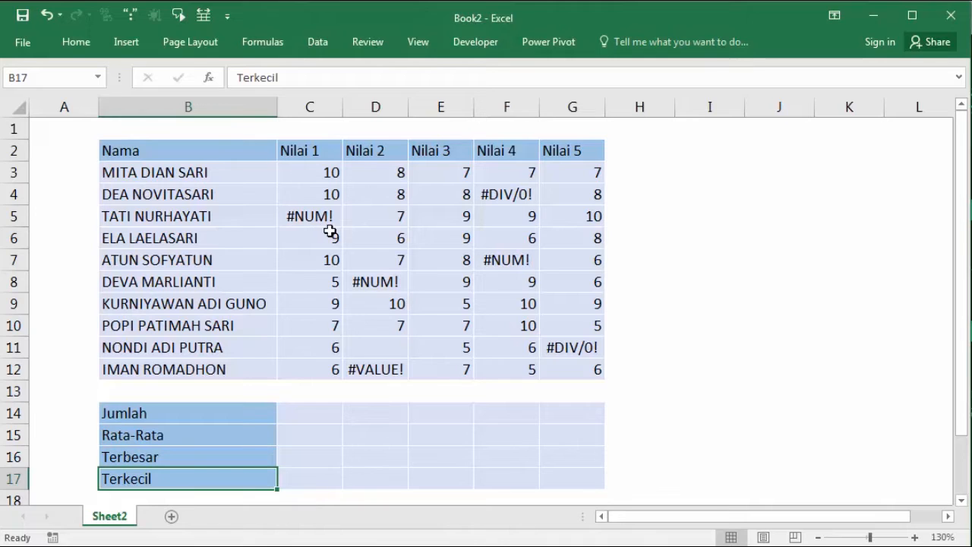
pyautogui.click(177, 413)
pyautogui.click(178, 436)
pyautogui.click(170, 457)
pyautogui.click(177, 475)
pyautogui.click(304, 216)
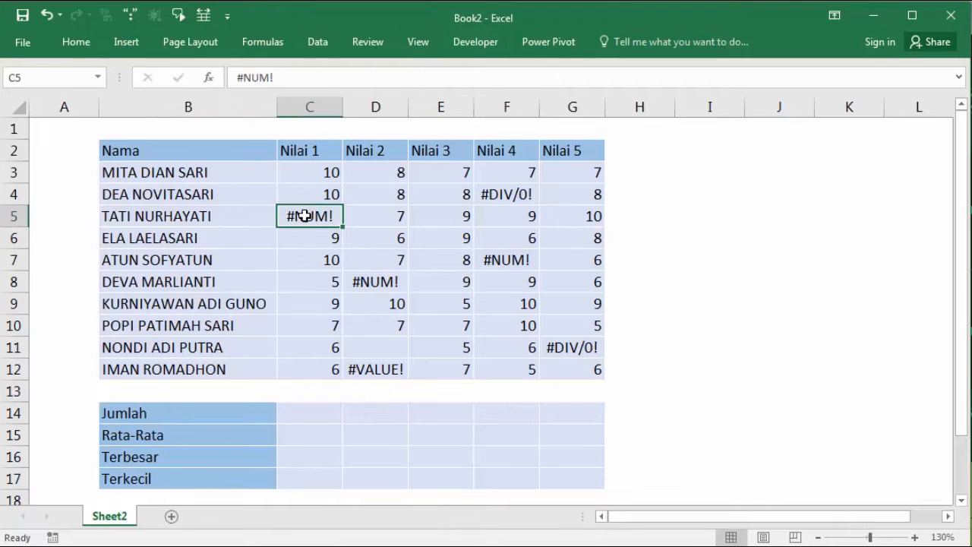
pyautogui.click(370, 285)
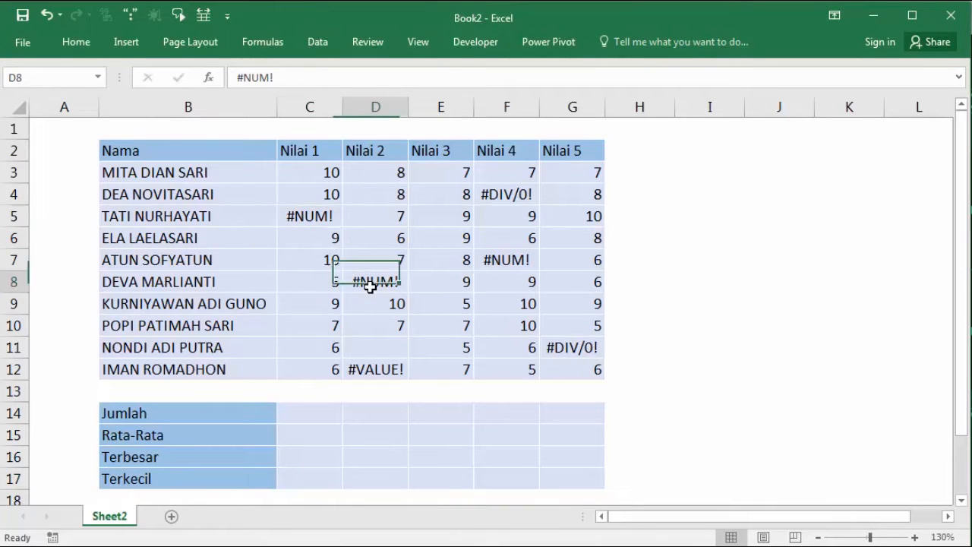
pyautogui.click(494, 195)
pyautogui.click(494, 256)
pyautogui.click(363, 372)
pyautogui.click(586, 346)
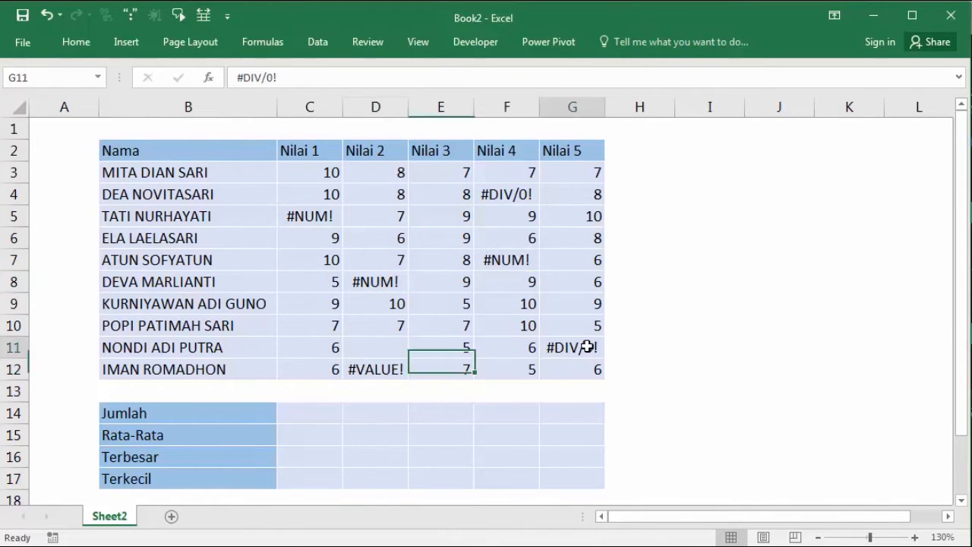
# Try to total Nilai 1 in C14 with =SUM(C3:C12) and compare it with the error cell C5.
pyautogui.click(328, 405)
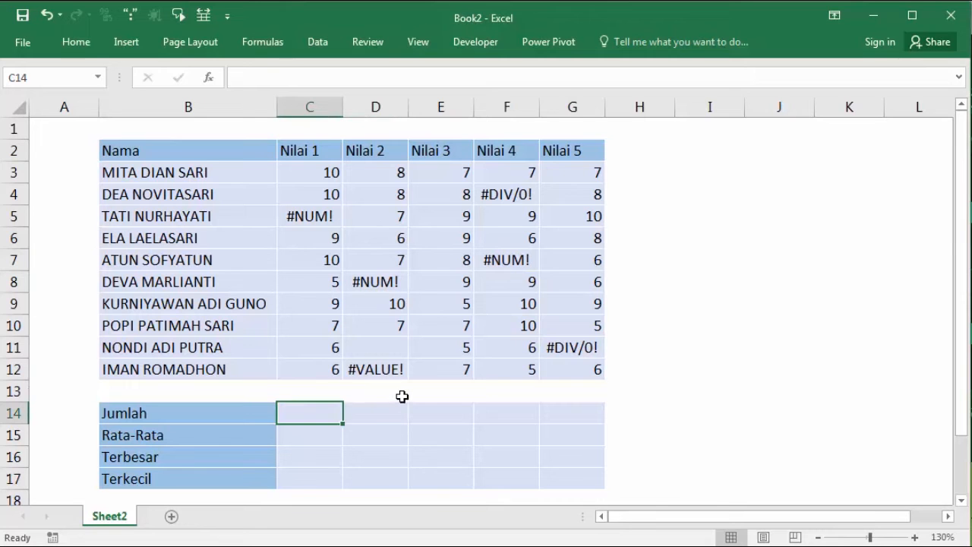
pyautogui.write('=sum(')
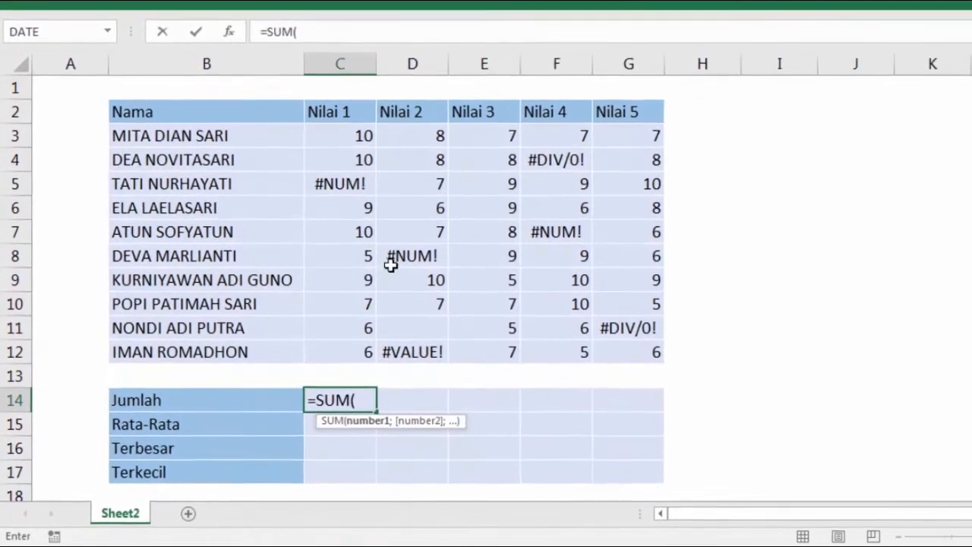
pyautogui.moveTo(342, 134); pyautogui.dragTo(325, 347)
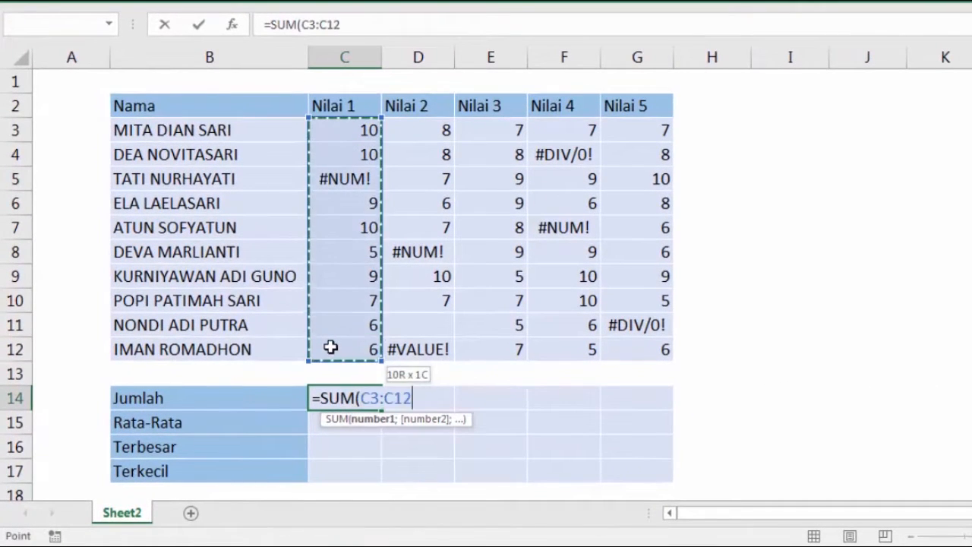
pyautogui.press('Return')
pyautogui.press('Up')
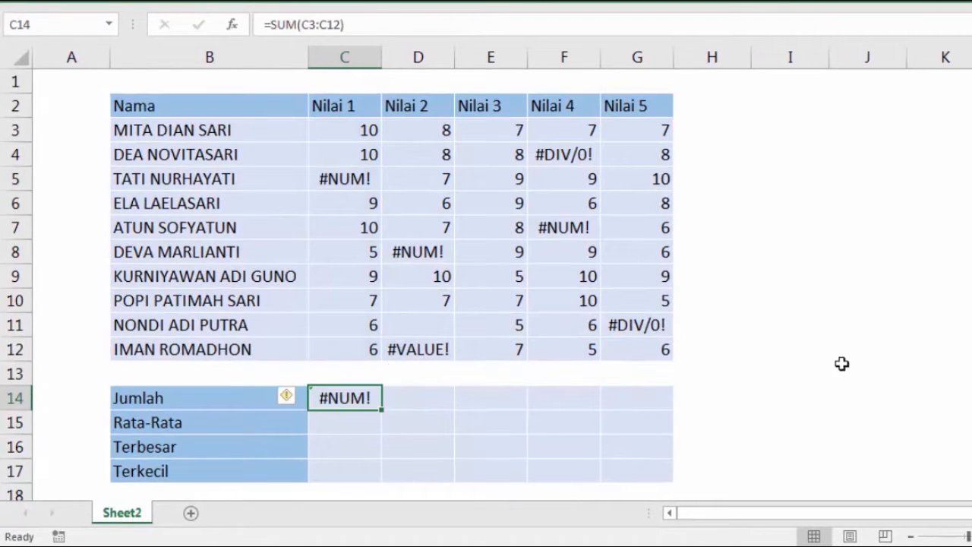
pyautogui.click(346, 181)
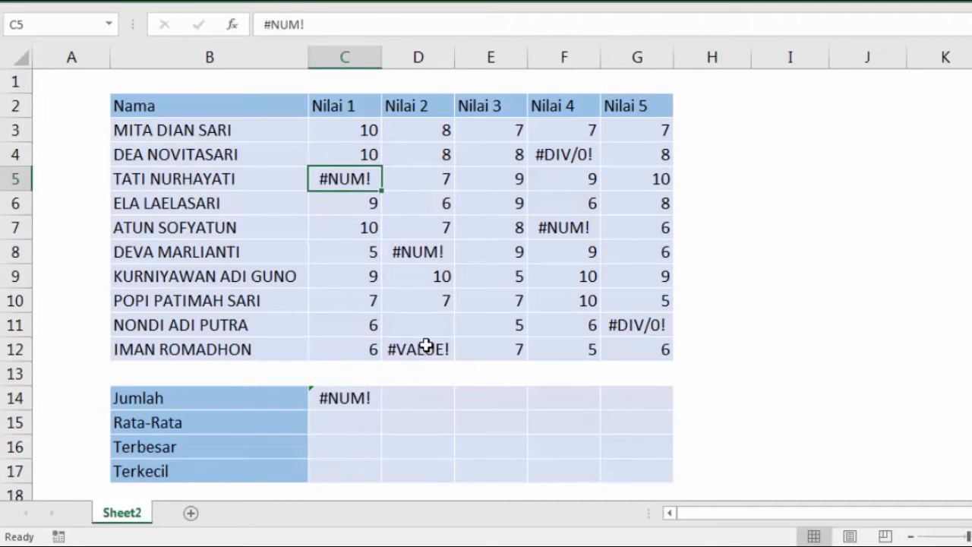
pyautogui.click(368, 396)
# Try to total Nilai 2 in D14 with =SUM(D3:D12).
pyautogui.click(420, 395)
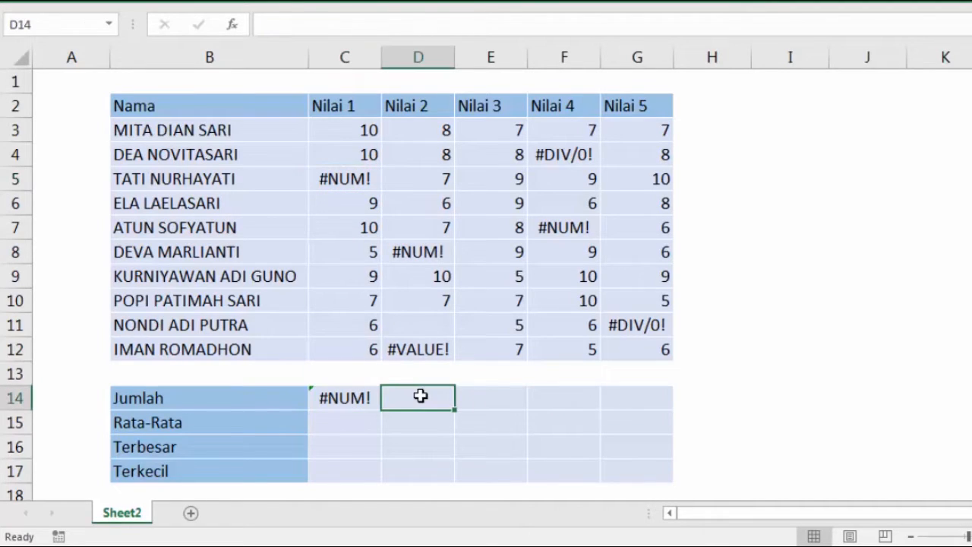
pyautogui.write('=su')
pyautogui.press('Tab')
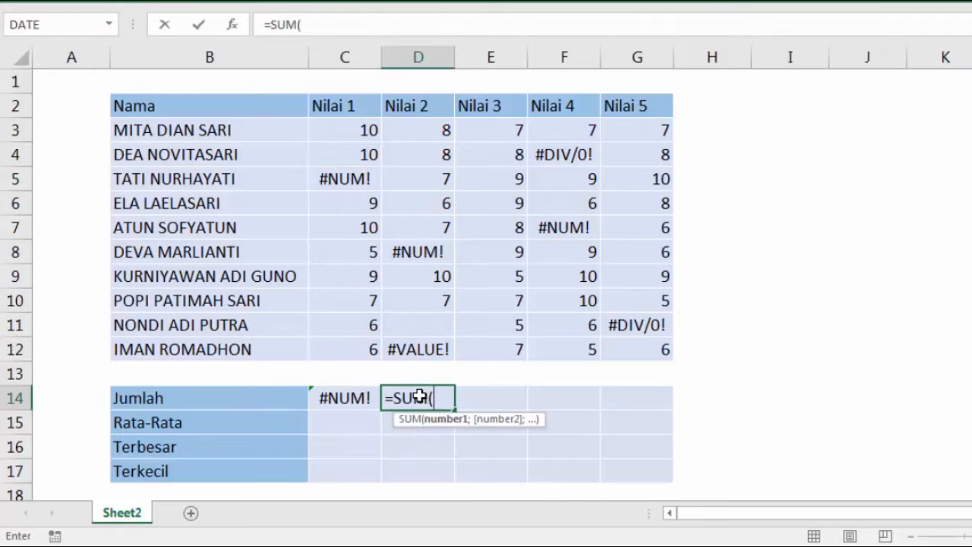
pyautogui.moveTo(412, 131); pyautogui.dragTo(414, 346)
pyautogui.press('Return')
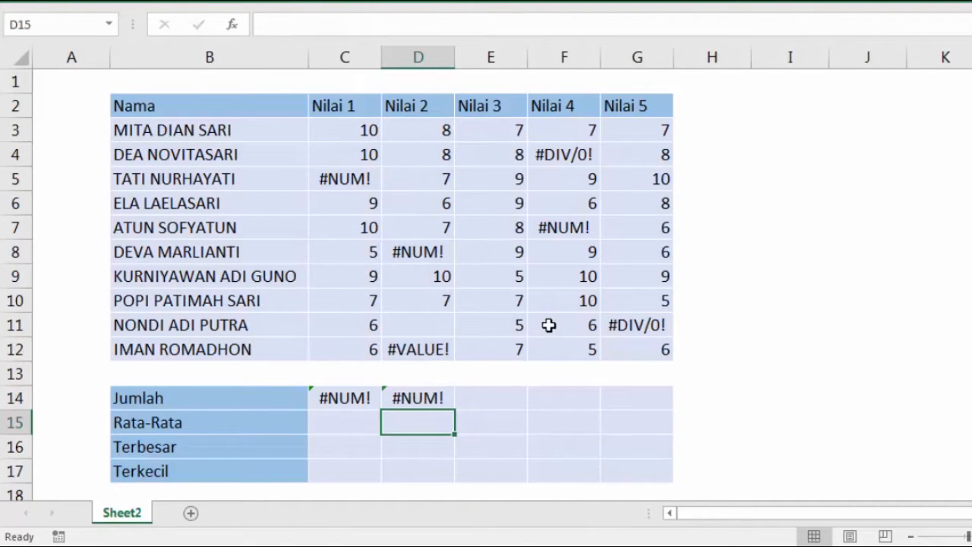
pyautogui.click(431, 322)
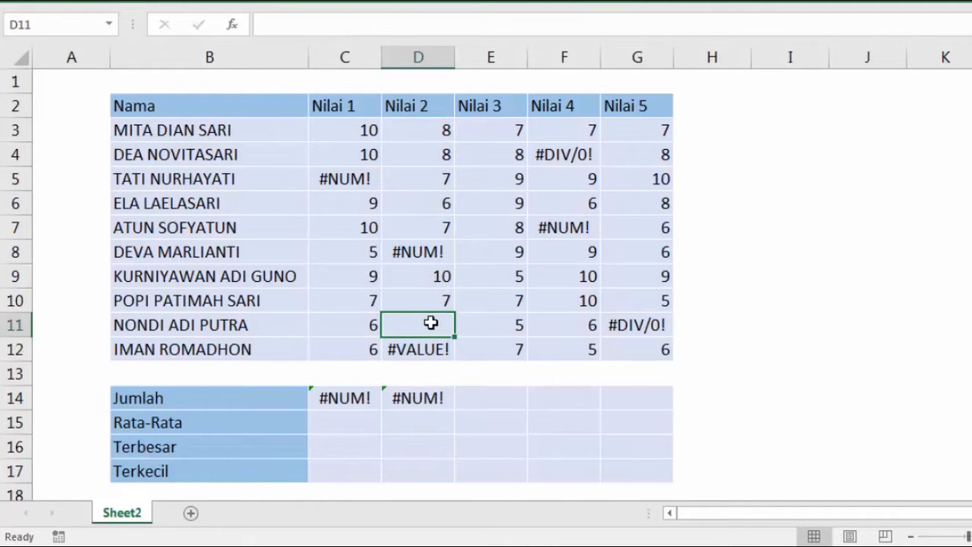
# Clear the error cells D8 and D12 to test the Nilai 2 total, and undo both deletions.
pyautogui.click(427, 254)
pyautogui.press('Delete')
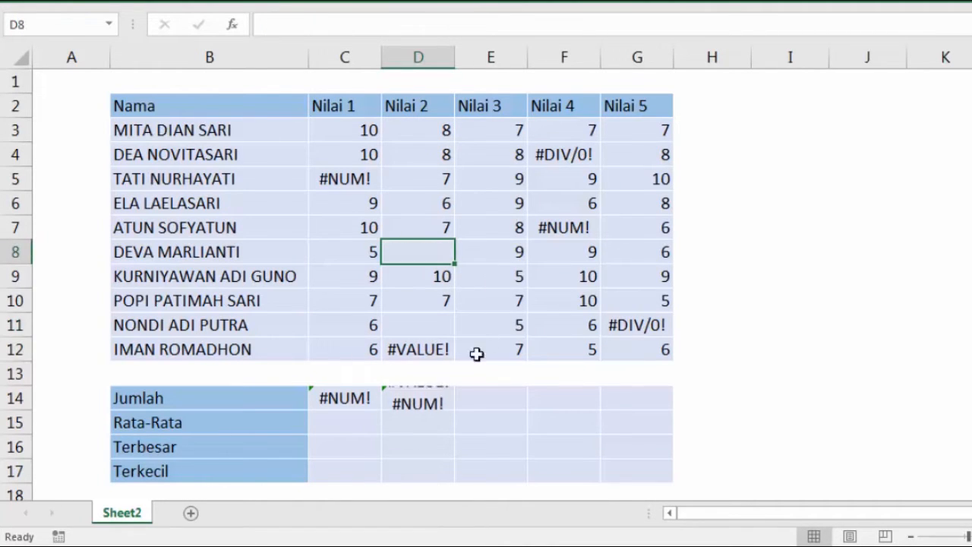
pyautogui.click(441, 397)
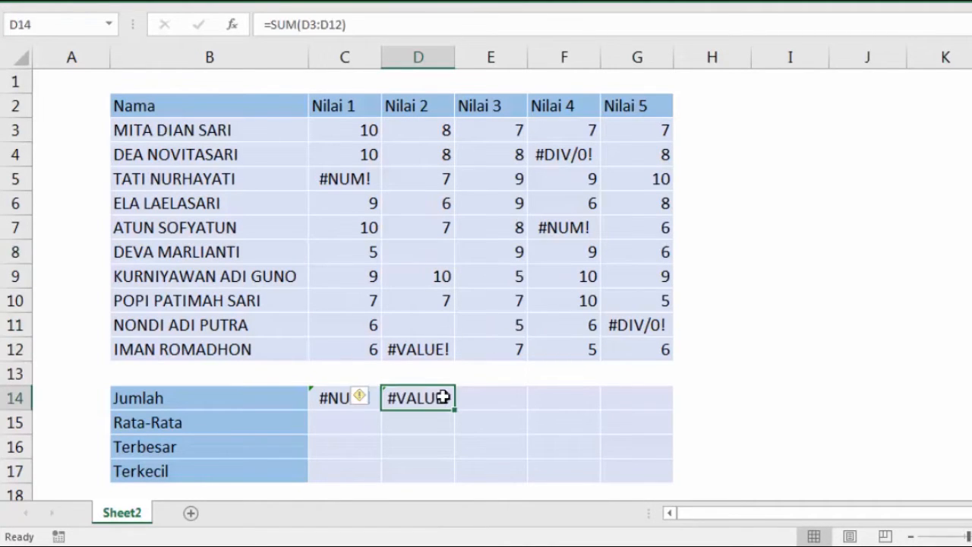
pyautogui.click(416, 350)
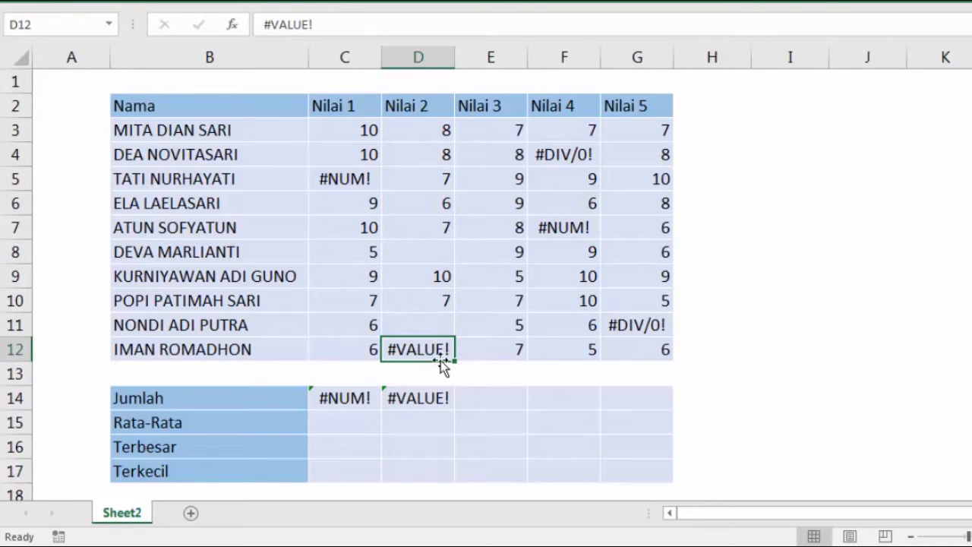
pyautogui.press('Delete')
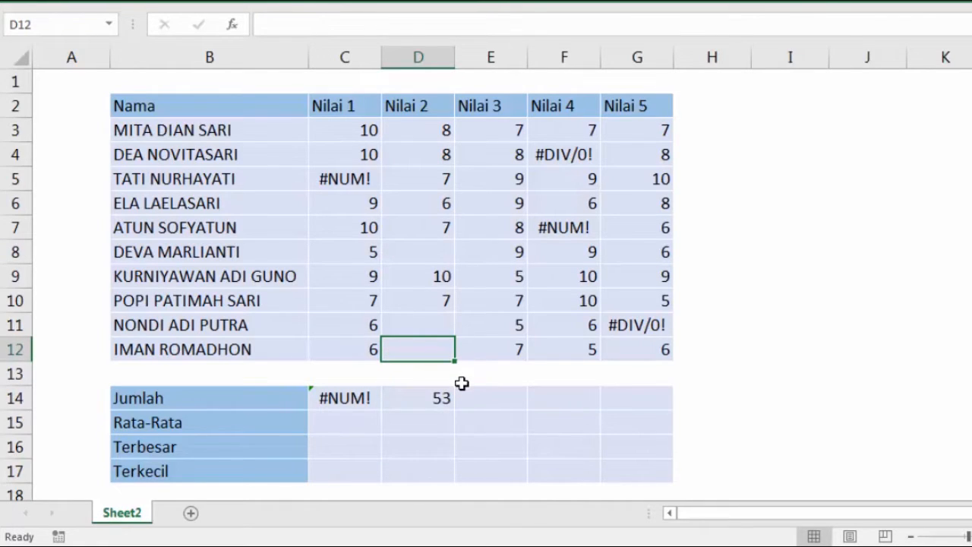
pyautogui.hotkey('ctrl', 'z')
pyautogui.hotkey('ctrl', 'z')
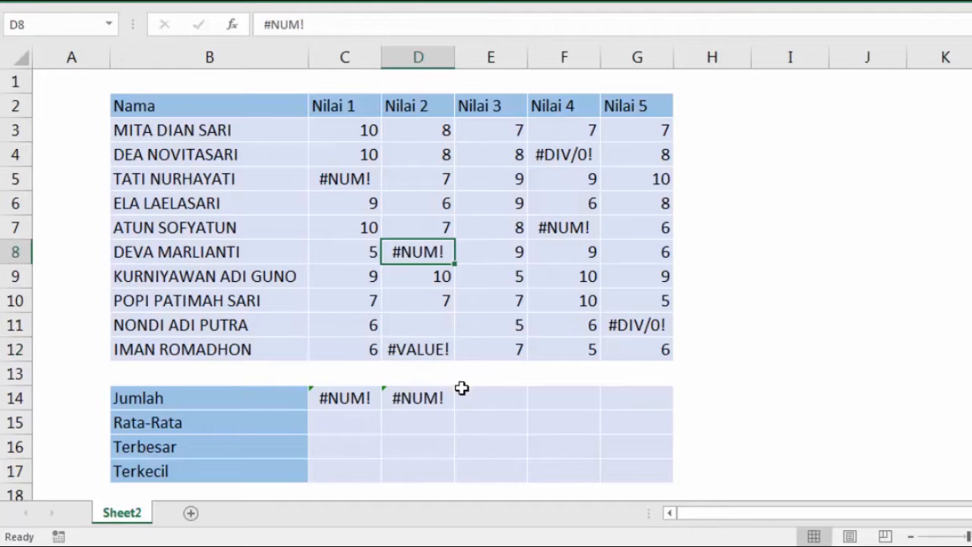
# Delete the SUM formulas from D14 and C14.
pyautogui.click(423, 400)
pyautogui.press('Delete')
pyautogui.click(342, 398)
pyautogui.press('Delete')
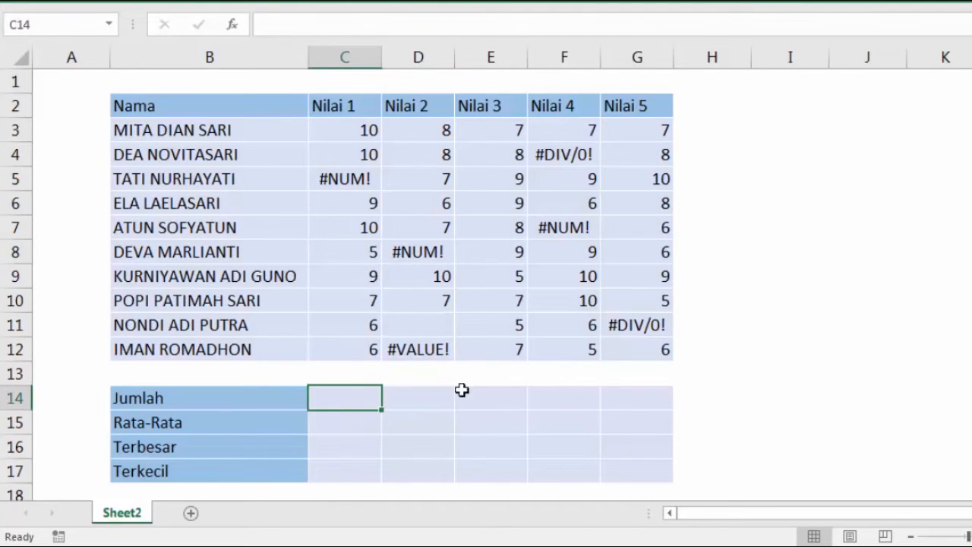
# Start an AGGREGATE formula in C14 for the Nilai 1 Jumlah, with 9 - SUM as its function number.
pyautogui.press('Right')
pyautogui.press('Right')
pyautogui.click(351, 403)
pyautogui.write('=')
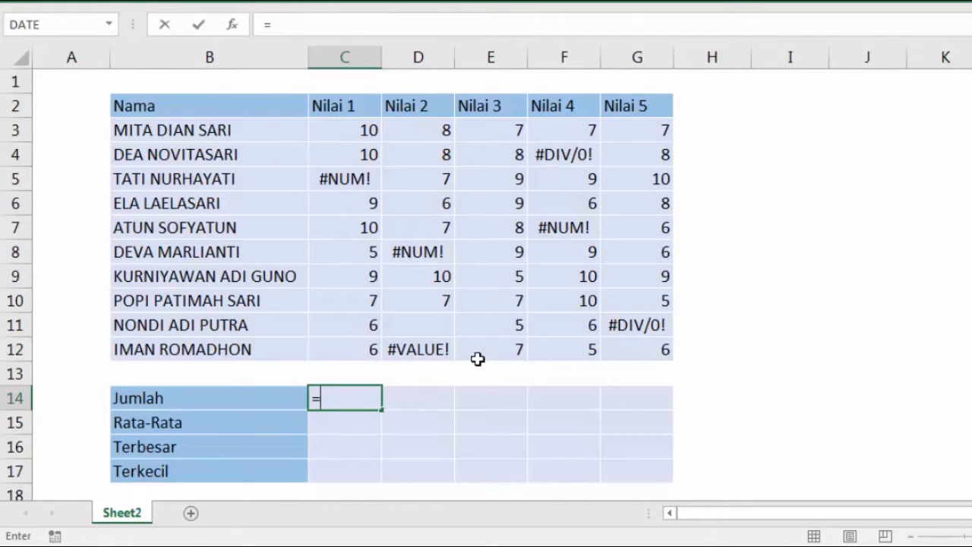
pyautogui.write('ag')
pyautogui.press('Tab')
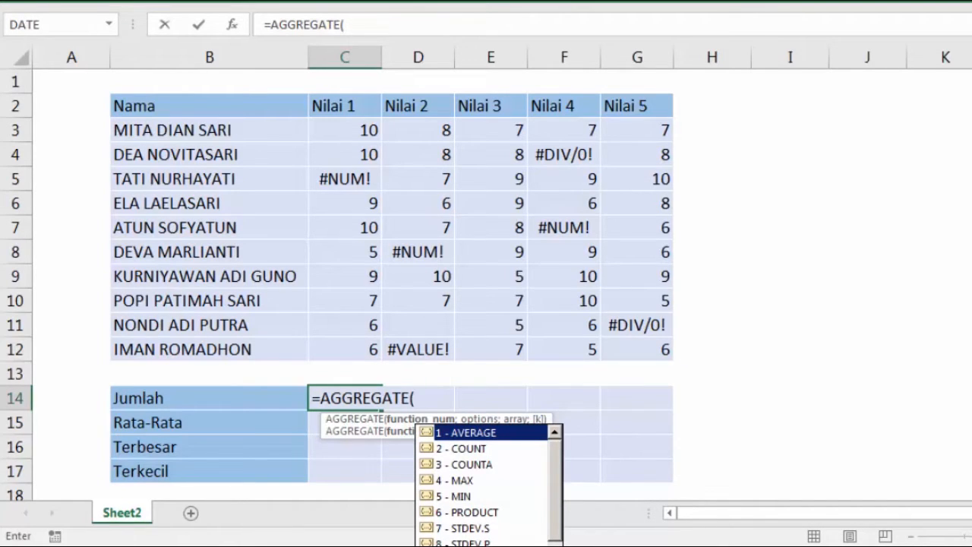
pyautogui.scroll(-1, 712, 494)
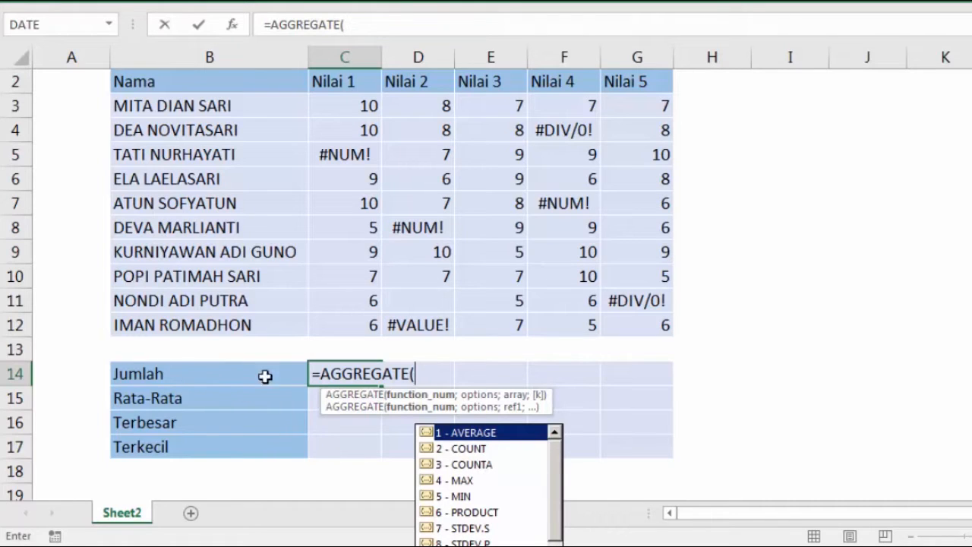
pyautogui.press('Down')
pyautogui.press('Down')
pyautogui.press('Down')
pyautogui.press('Down')
pyautogui.press('Down')
pyautogui.press('Down')
pyautogui.press('Down')
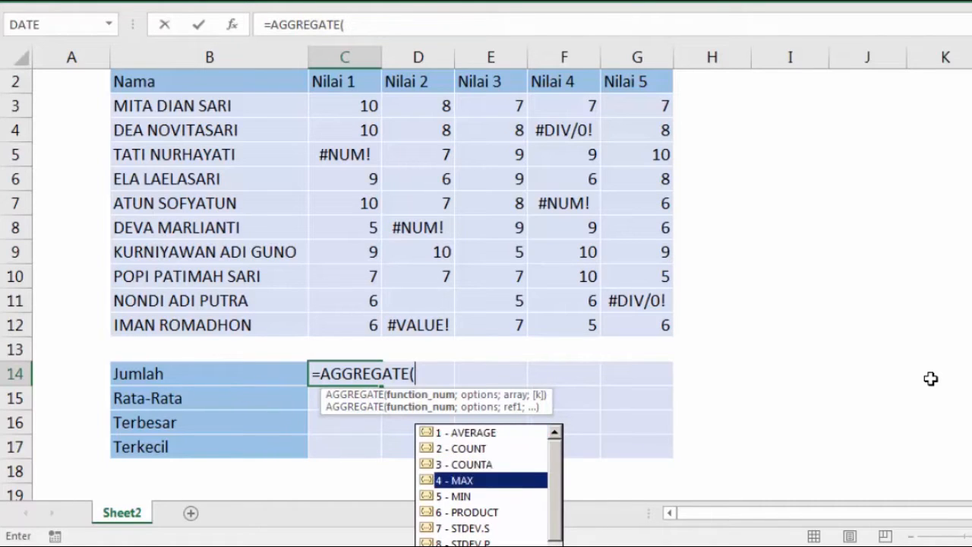
pyautogui.press('Down')
pyautogui.press('Down')
pyautogui.press('Down')
pyautogui.press('Down')
pyautogui.press('Down')
pyautogui.press('Down')
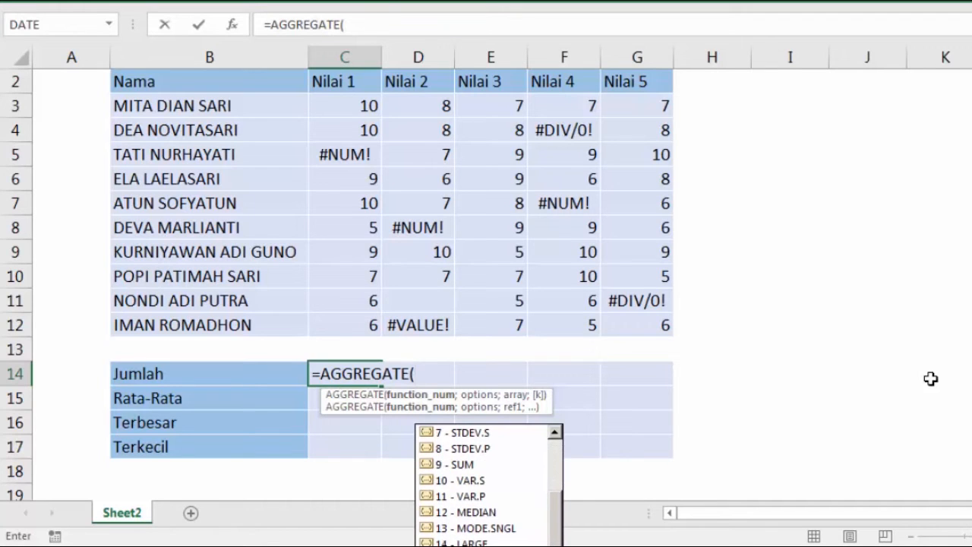
pyautogui.press('Up')
pyautogui.press('Up')
pyautogui.press('Up')
pyautogui.press('Up')
pyautogui.press('Up')
pyautogui.press('Tab')
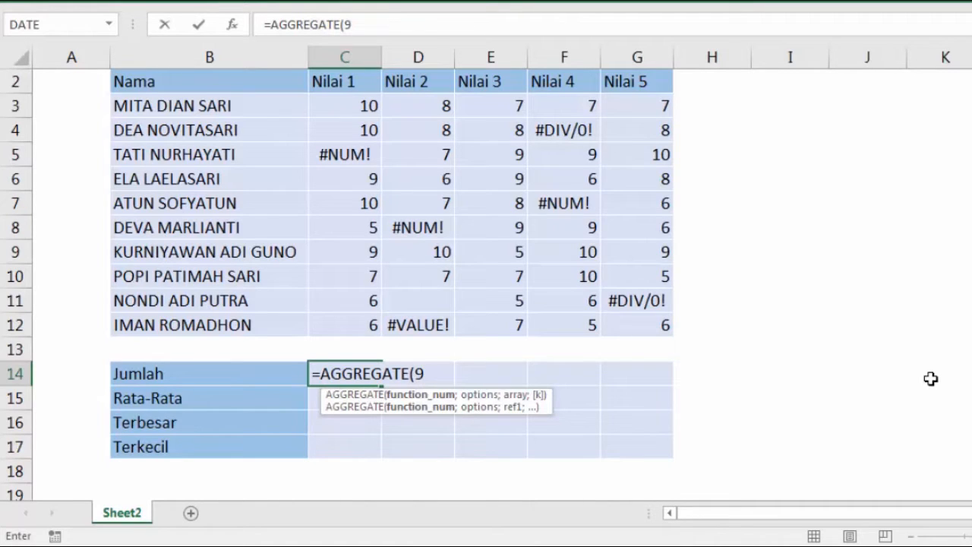
# Set the options argument of the AGGREGATE formula to 6 - Ignore error values.
pyautogui.write(';')
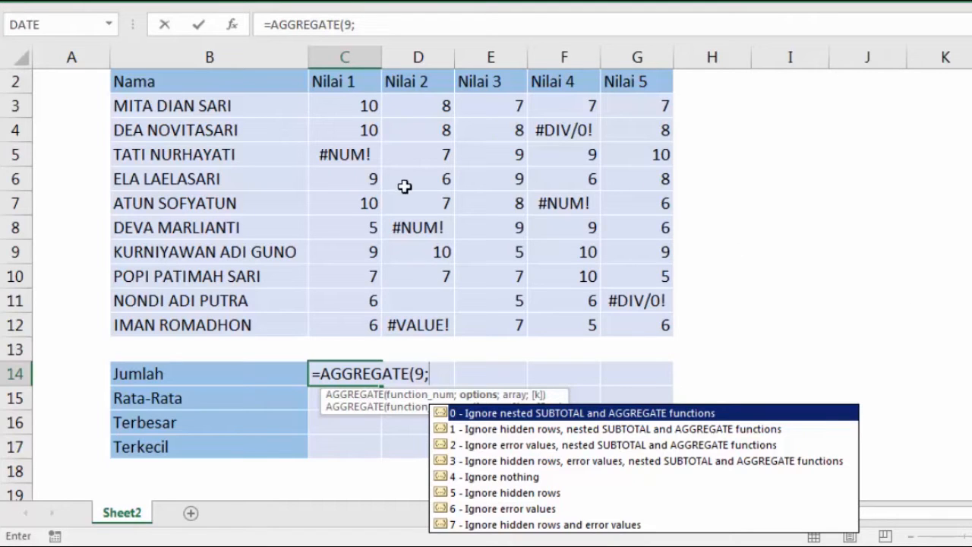
pyautogui.press('Down')
pyautogui.press('Down')
pyautogui.press('Down')
pyautogui.press('Down')
pyautogui.press('Down')
pyautogui.press('Down')
pyautogui.press('Down')
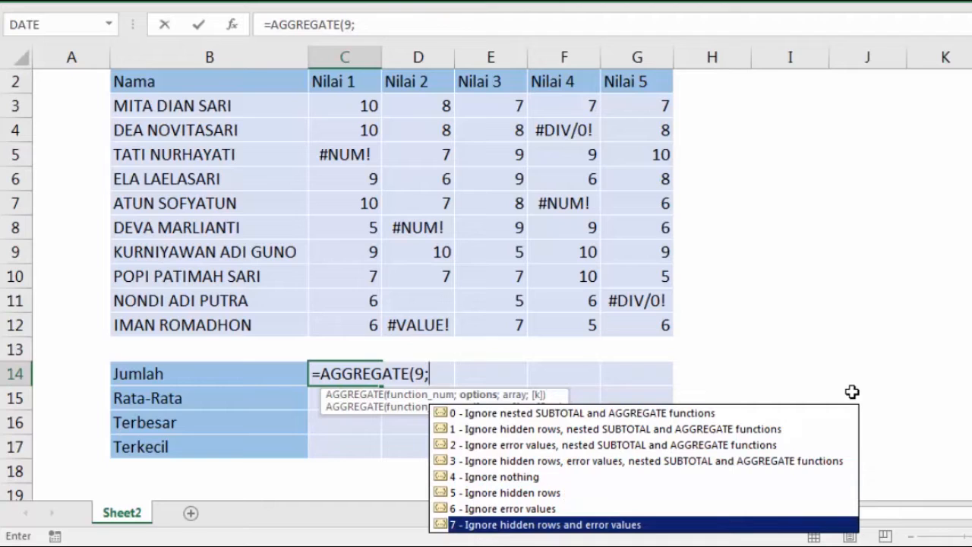
pyautogui.press('Up')
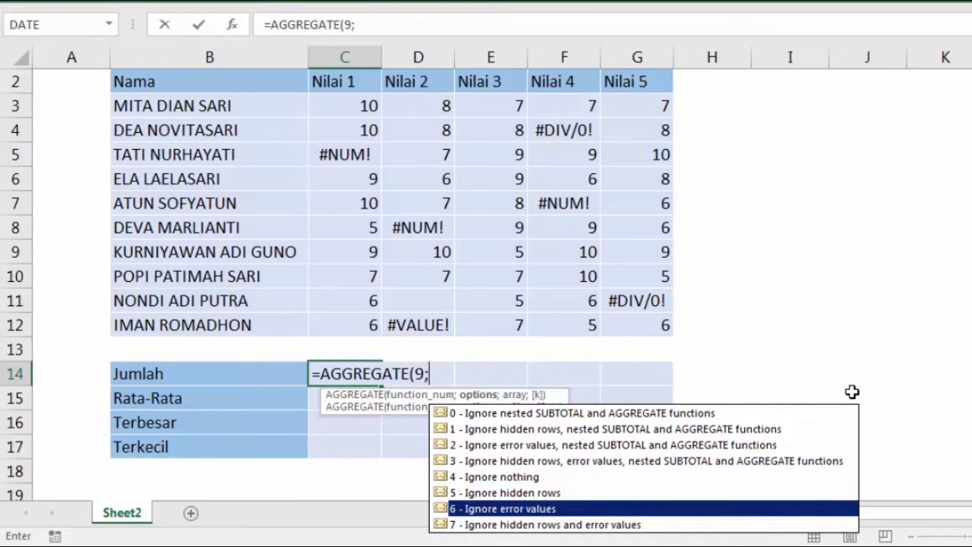
pyautogui.press('Tab')
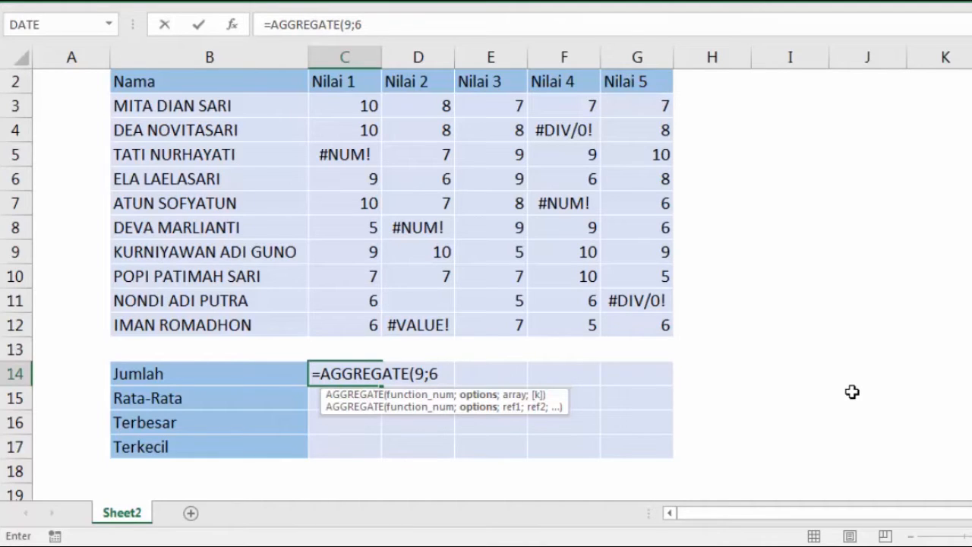
# Complete the AGGREGATE formula with the Nilai 1 range C3:C12 and check its result against the error cell C5.
pyautogui.write(';')
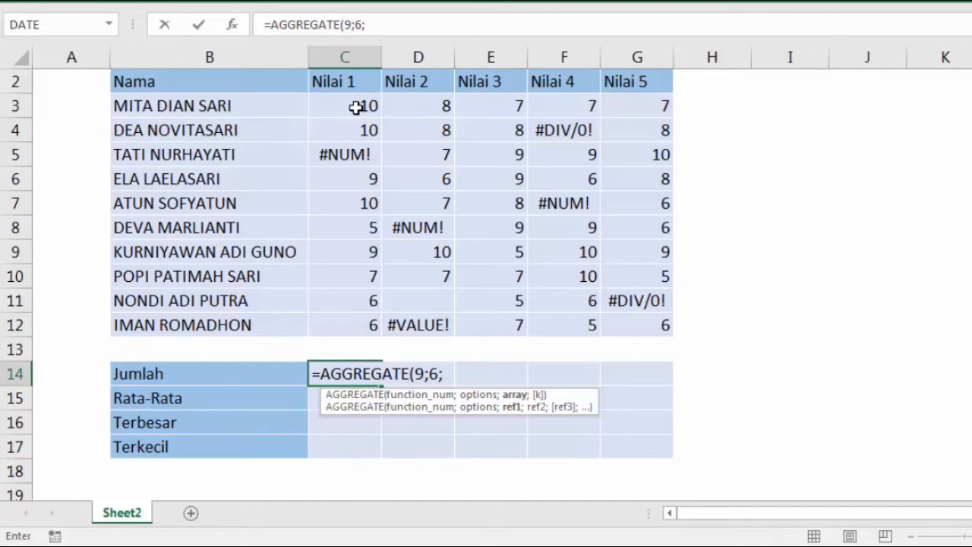
pyautogui.moveTo(357, 106); pyautogui.dragTo(359, 326)
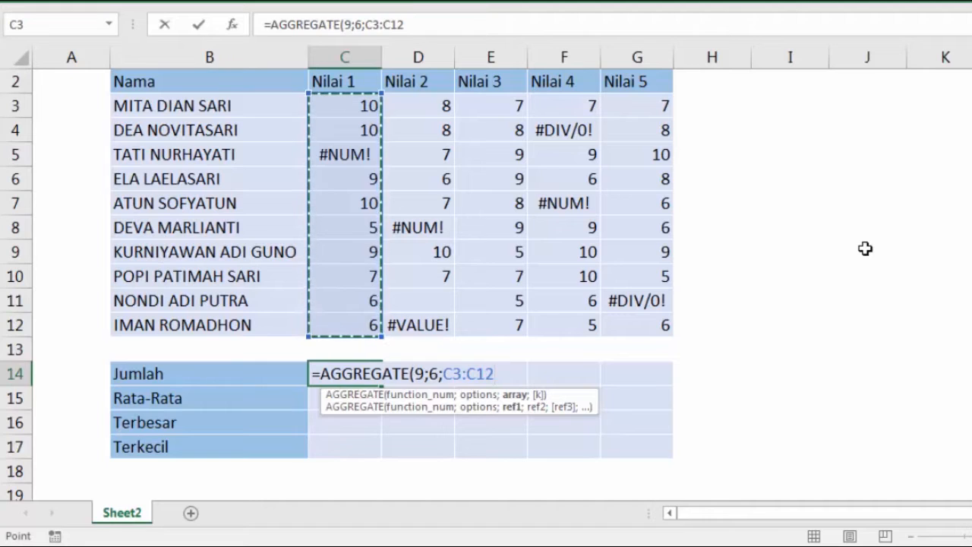
pyautogui.press('Return')
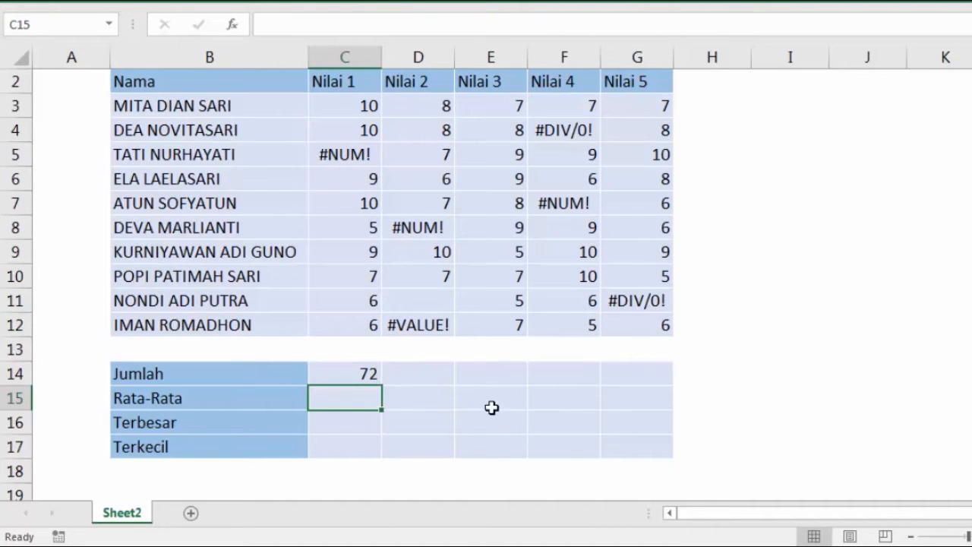
pyautogui.click(351, 374)
pyautogui.click(354, 155)
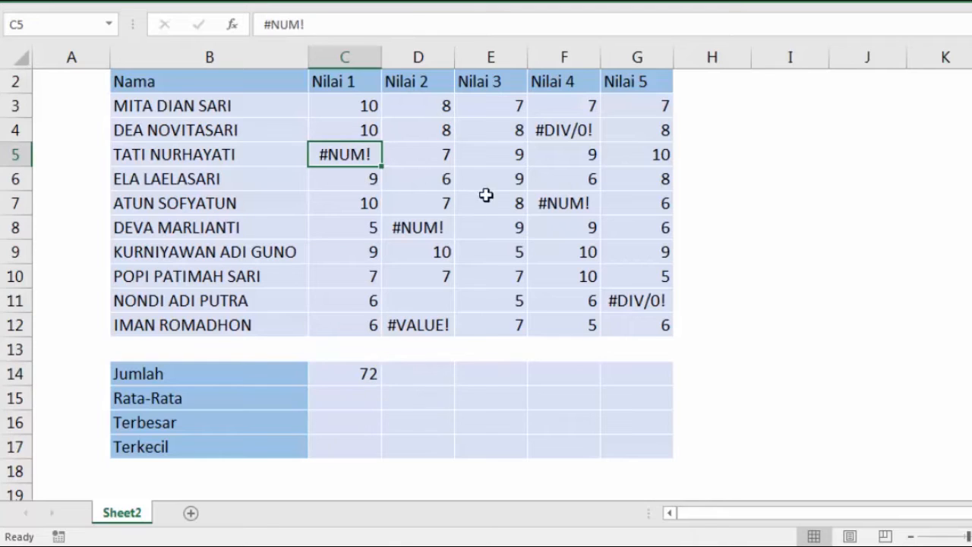
# Clear the error cell C5 to test its effect on the Nilai 1 Jumlah, and undo the deletion.
pyautogui.press('Delete')
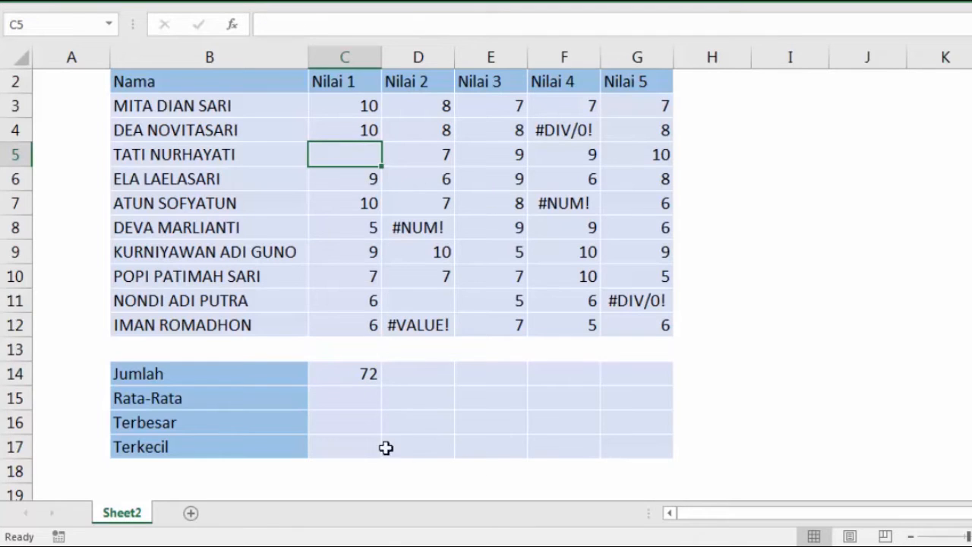
pyautogui.hotkey('ctrl', 'z')
# Fill the Jumlah AGGREGATE formula from C14 across to G14.
pyautogui.click(375, 380)
pyautogui.moveTo(380, 385); pyautogui.dragTo(654, 386)
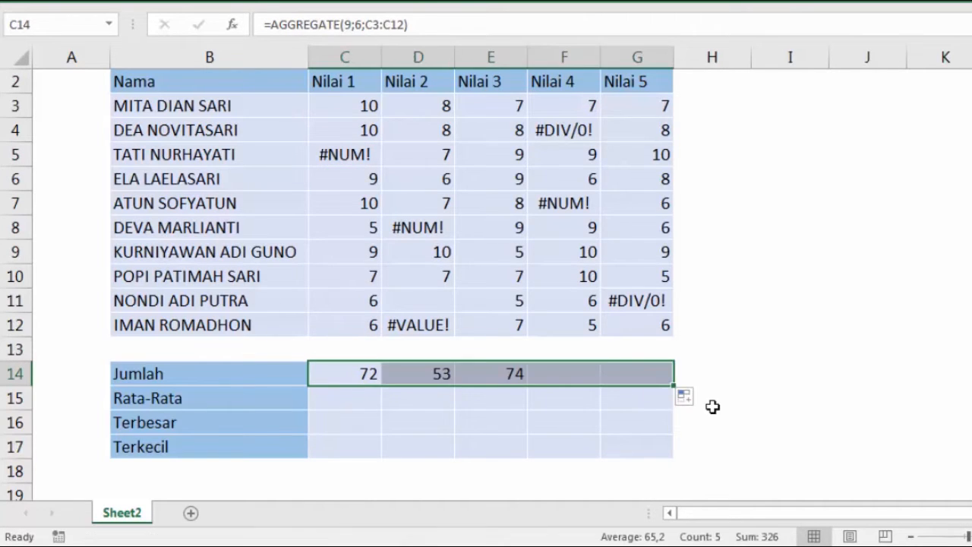
pyautogui.click(788, 361)
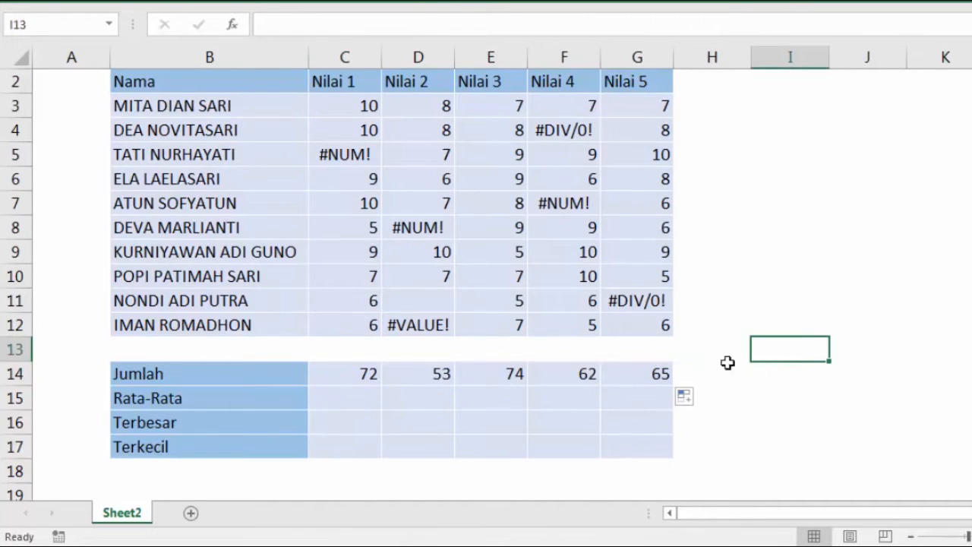
# Start an AGGREGATE formula in C15 for the Nilai 1 Rata-Rata, with 1 - AVERAGE as its function number.
pyautogui.click(361, 397)
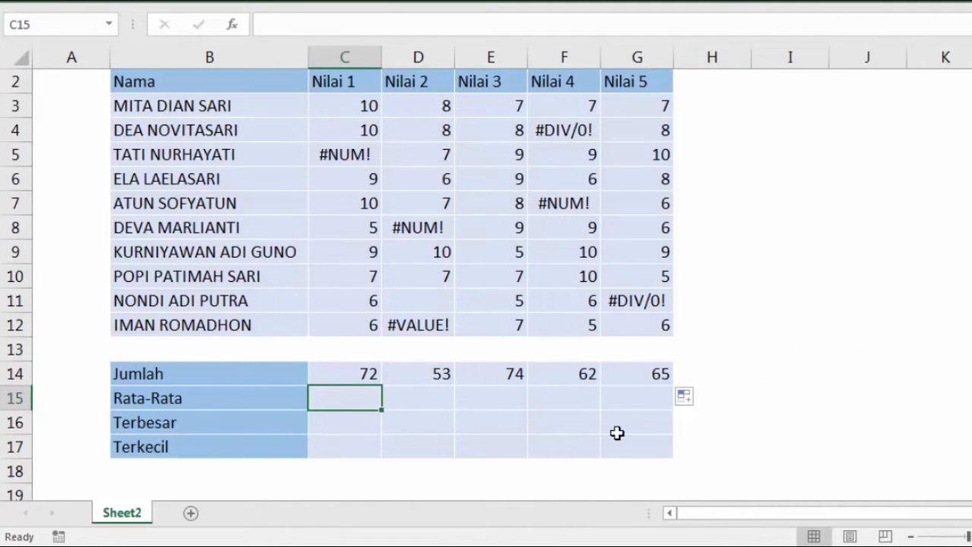
pyautogui.write('=ag')
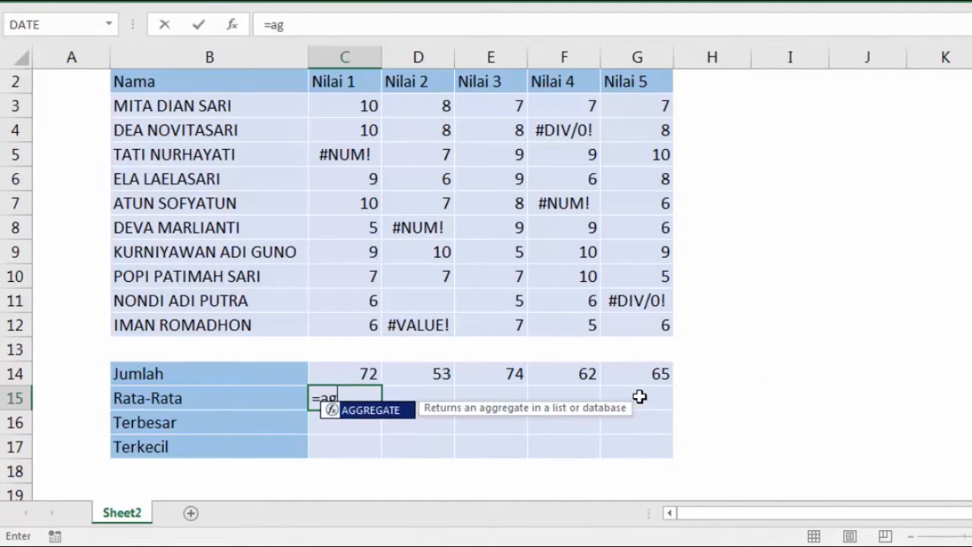
pyautogui.press('Tab')
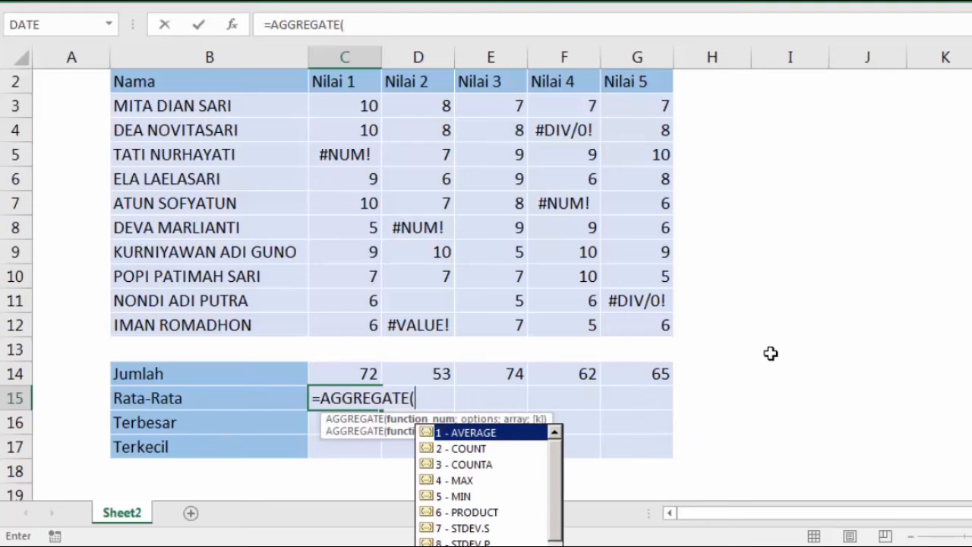
pyautogui.press('Down')
pyautogui.press('Up')
pyautogui.write('1')
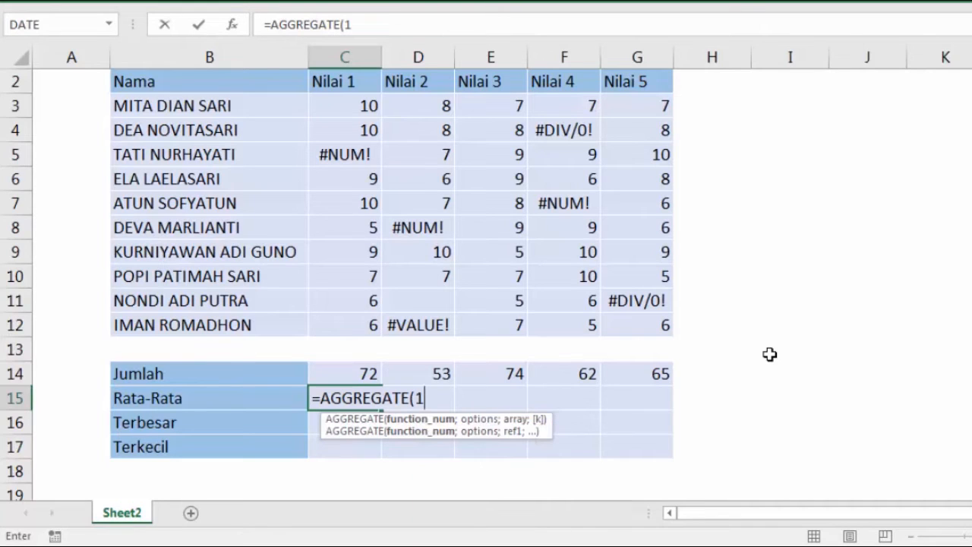
# Set the options argument of the Rata-Rata formula in C15 to 6 - Ignore error values.
pyautogui.write(';')
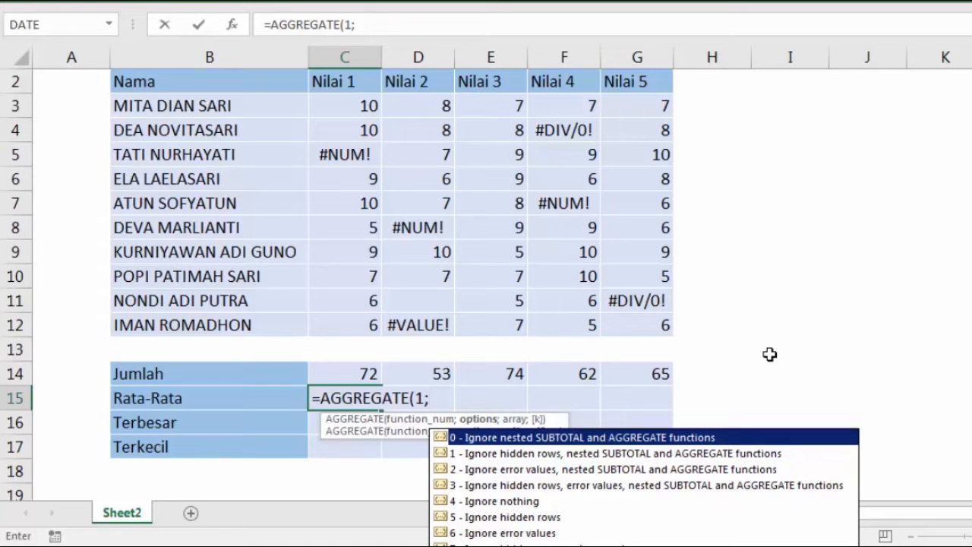
pyautogui.press('Down')
pyautogui.press('Down')
pyautogui.press('Down')
pyautogui.press('Down')
pyautogui.press('Down')
pyautogui.press('Down')
pyautogui.press('Down')
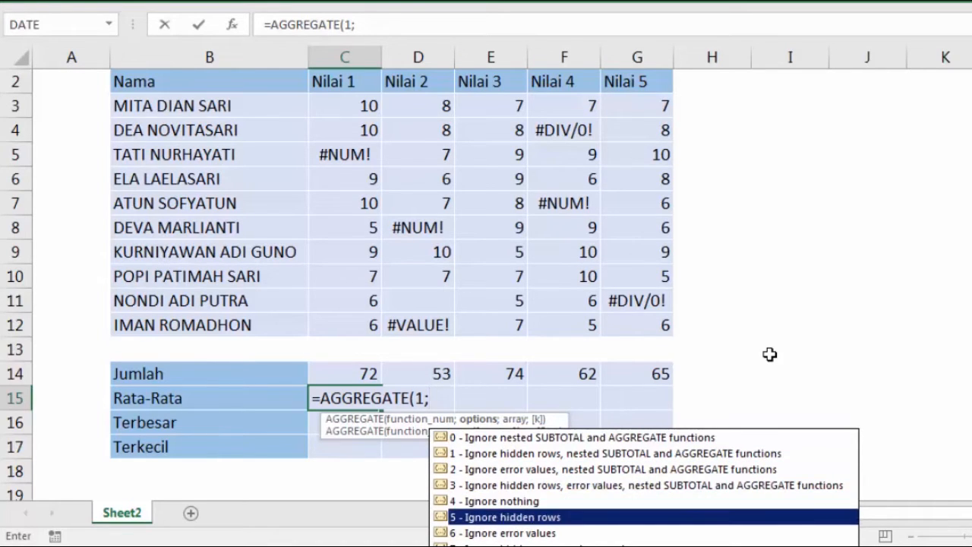
pyautogui.press('Up')
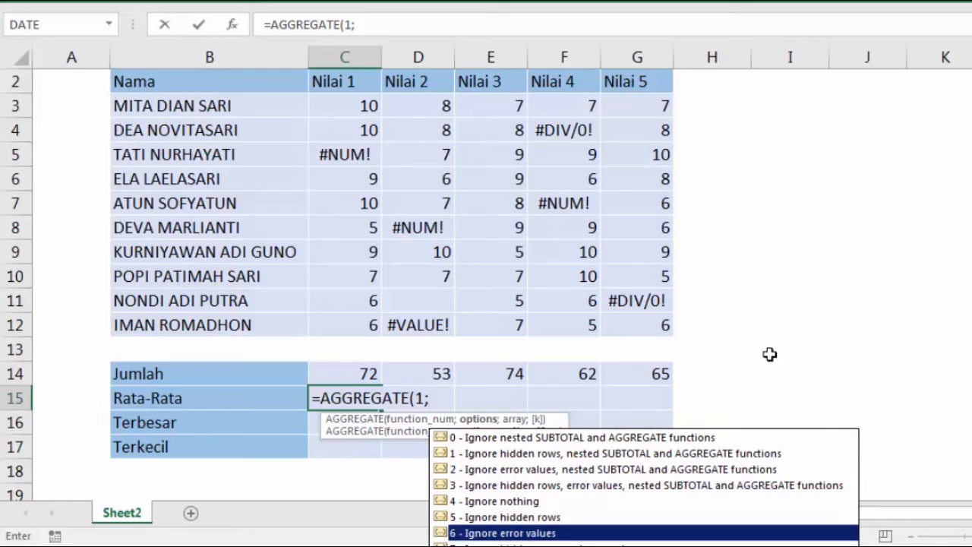
pyautogui.press('Tab')
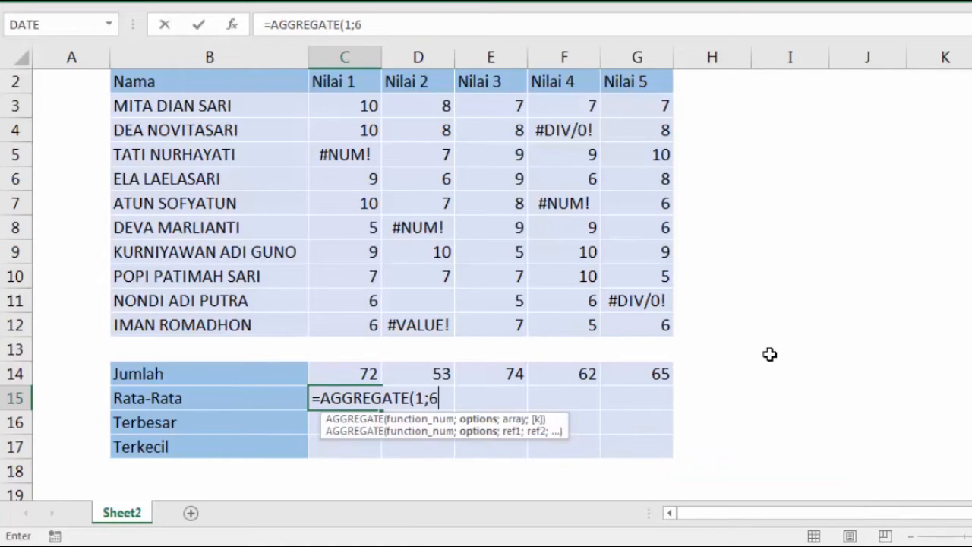
# Complete the Rata-Rata formula with the range C3:C12 and fill it from C15 across to G15.
pyautogui.write(';')
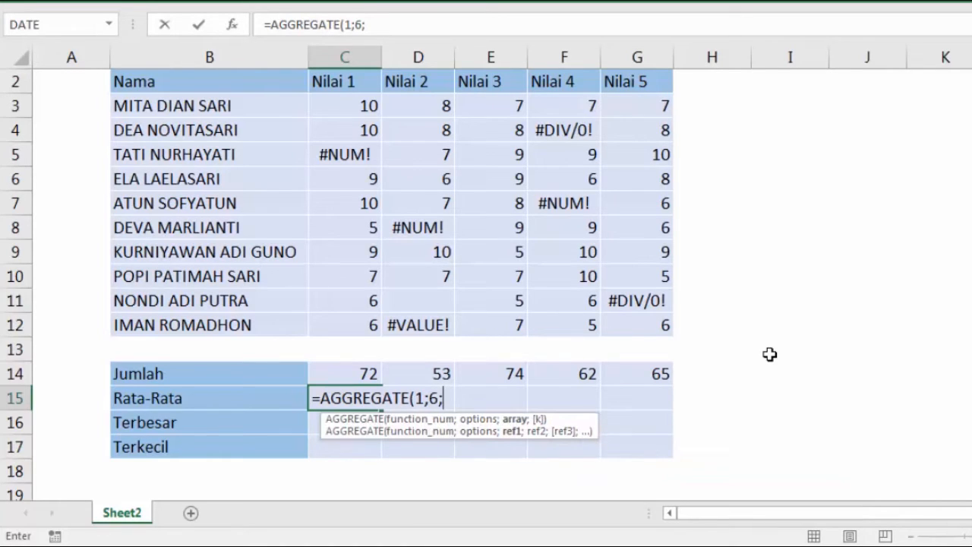
pyautogui.moveTo(347, 106); pyautogui.dragTo(344, 323)
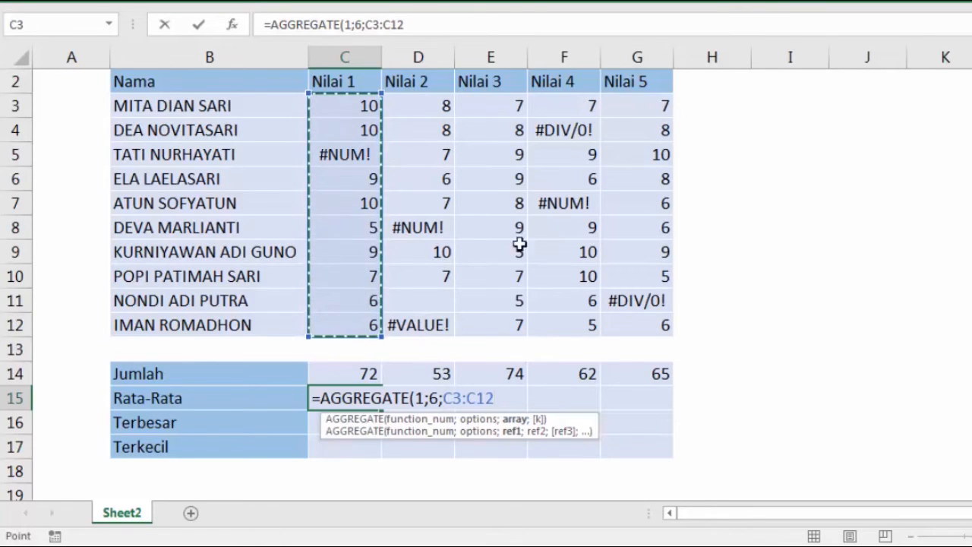
pyautogui.press('Return')
pyautogui.click(345, 397)
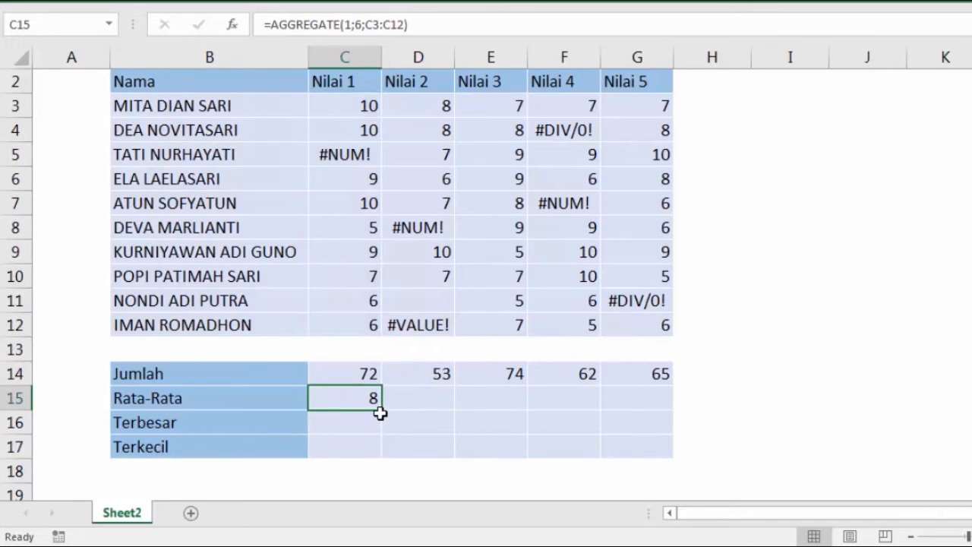
pyautogui.moveTo(381, 411); pyautogui.dragTo(684, 456)
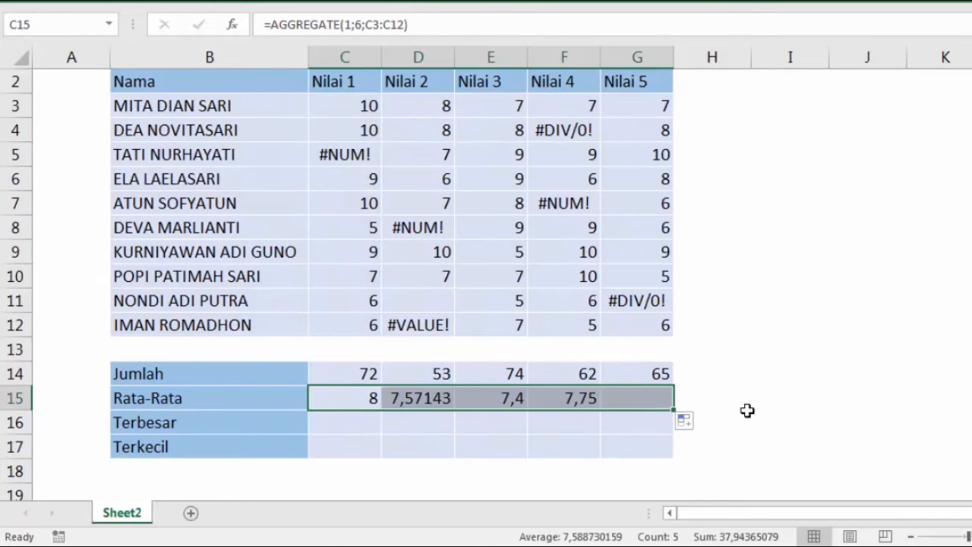
# Examine the Nilai 2 average in D15 against the column's error and blank cells and the error cell C5.
pyautogui.click(417, 393)
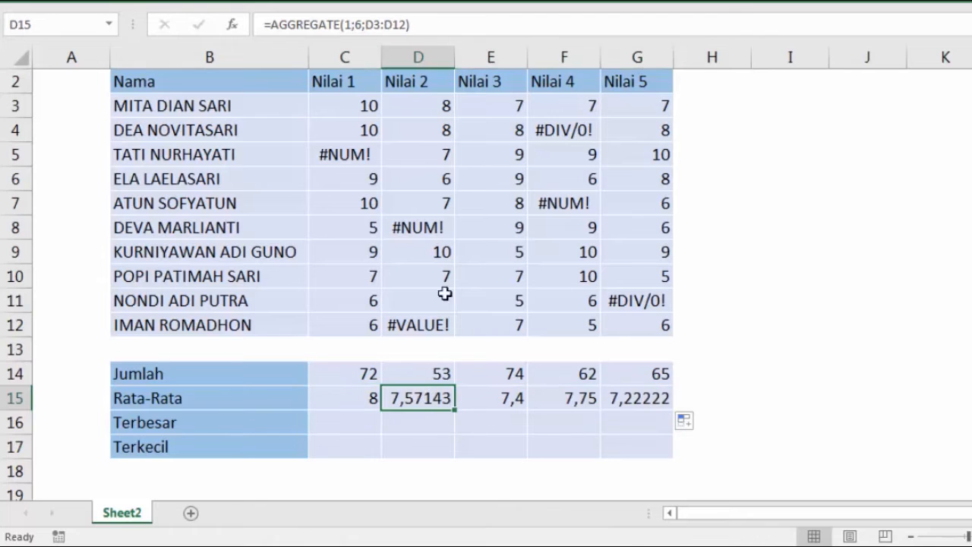
pyautogui.click(420, 155)
pyautogui.click(417, 229)
pyautogui.click(438, 301)
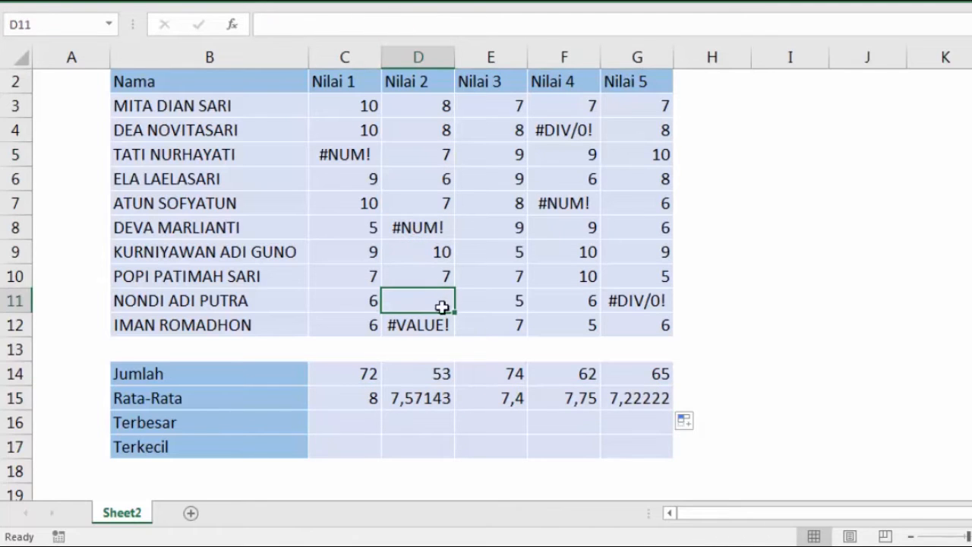
pyautogui.click(435, 324)
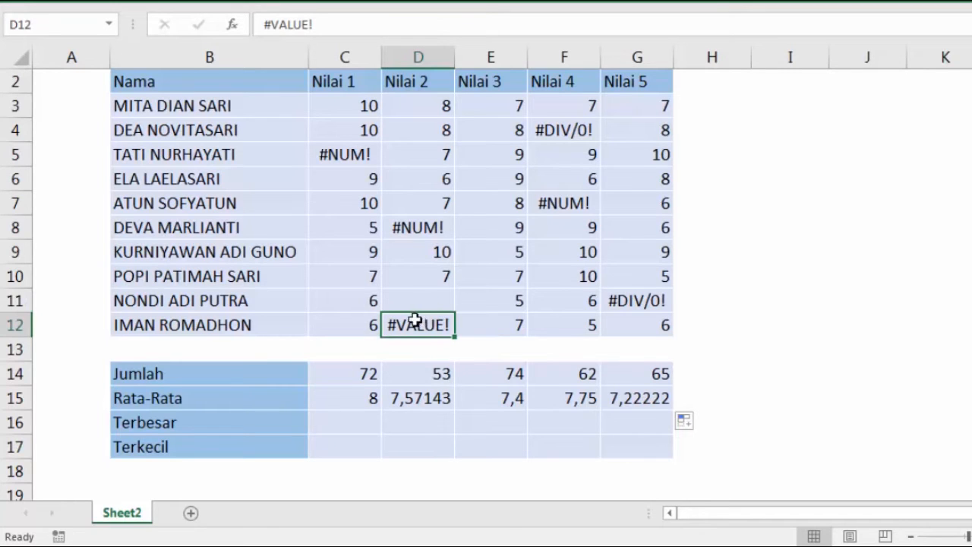
pyautogui.click(419, 229)
pyautogui.click(322, 154)
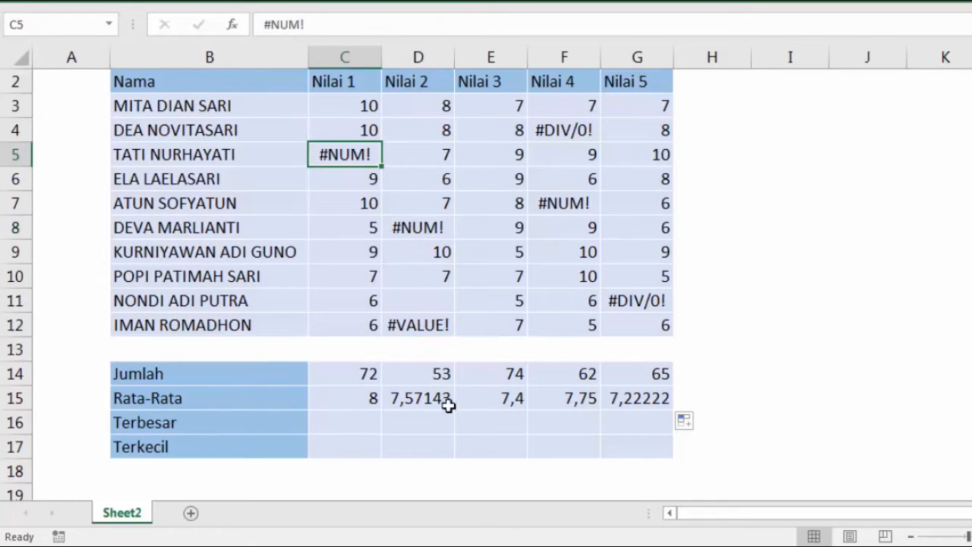
pyautogui.click(443, 400)
# Start an AGGREGATE formula in C16 for the Nilai 1 Terbesar, with 4 - MAX as its function number.
pyautogui.click(361, 420)
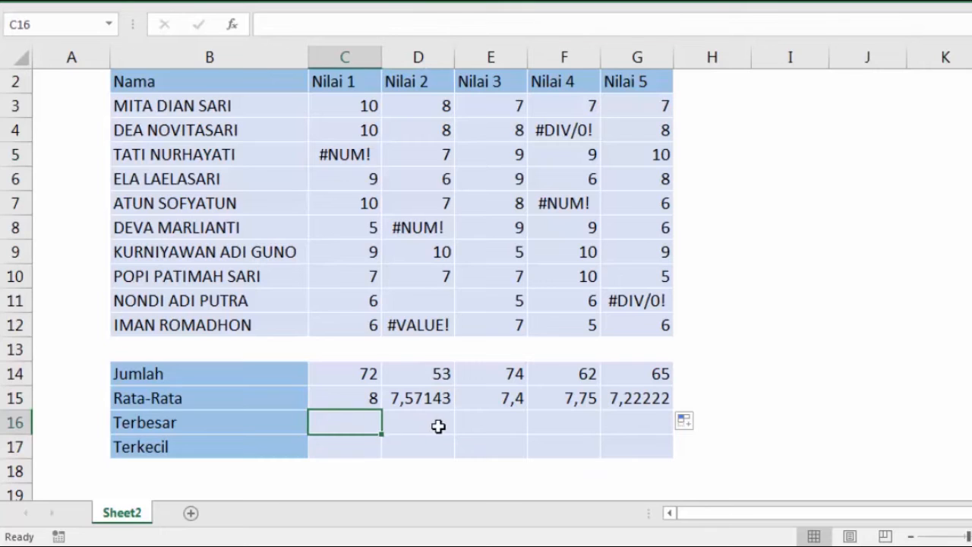
pyautogui.write('=')
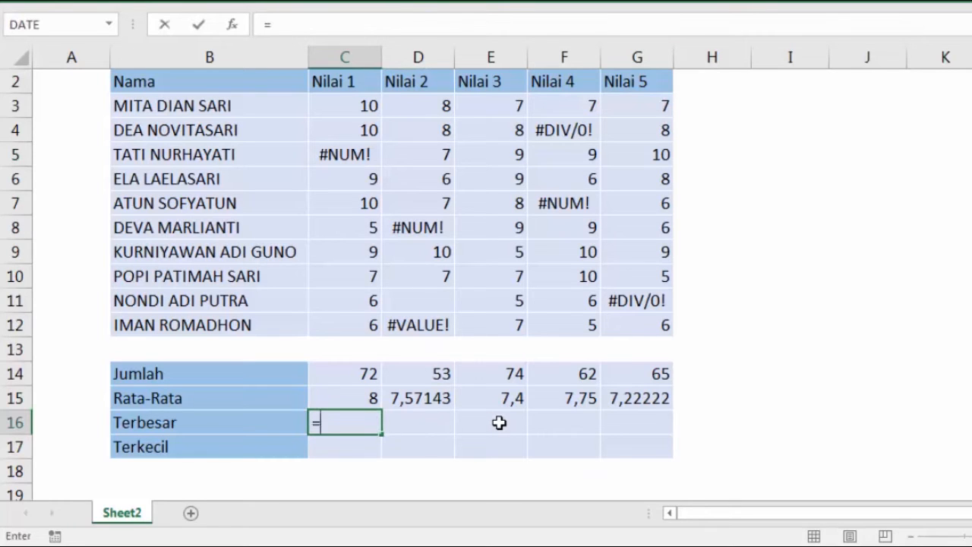
pyautogui.write('G')
pyautogui.press('BackSpace')
pyautogui.write('AG')
pyautogui.press('Tab')
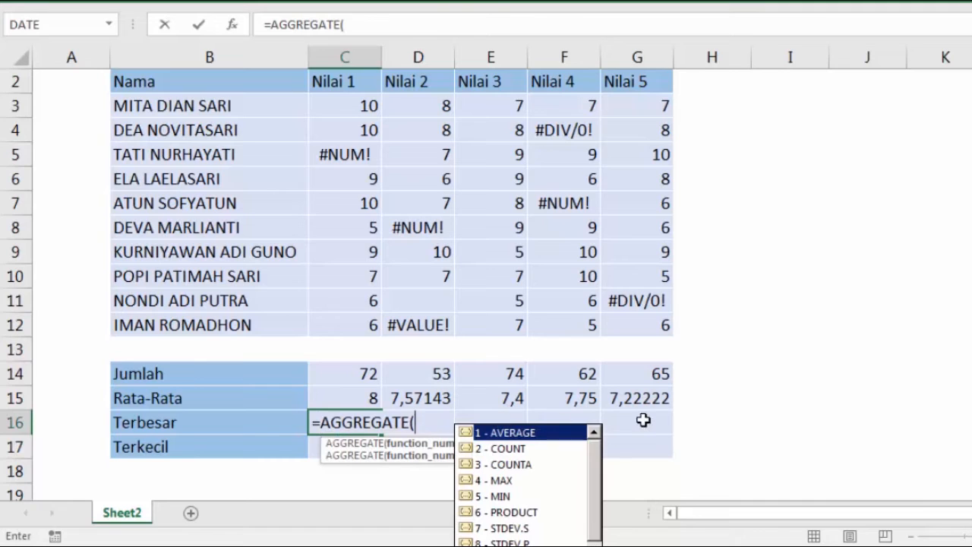
pyautogui.press('Down')
pyautogui.press('Down')
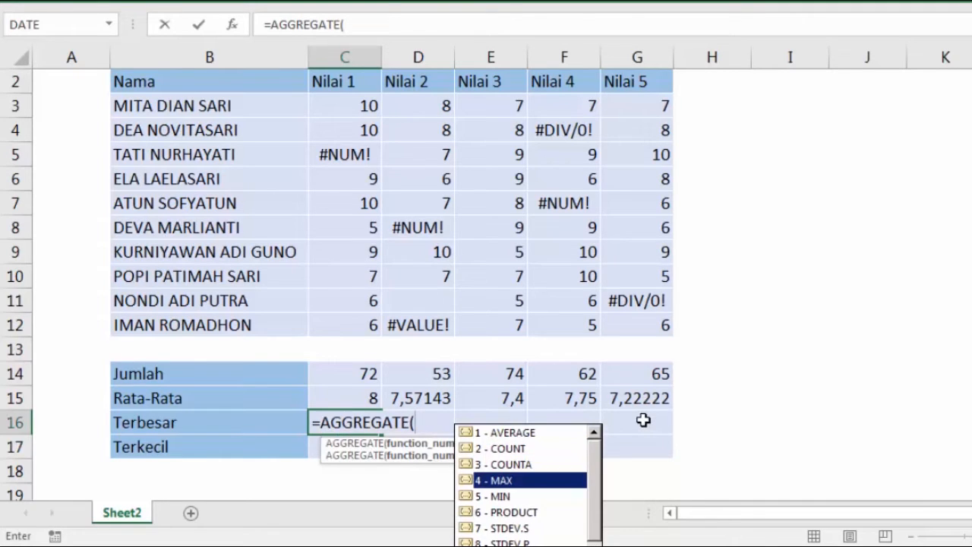
pyautogui.press('Tab')
# Set the options argument of the Terbesar formula in C16 to 6 - Ignore error values.
pyautogui.write(';')
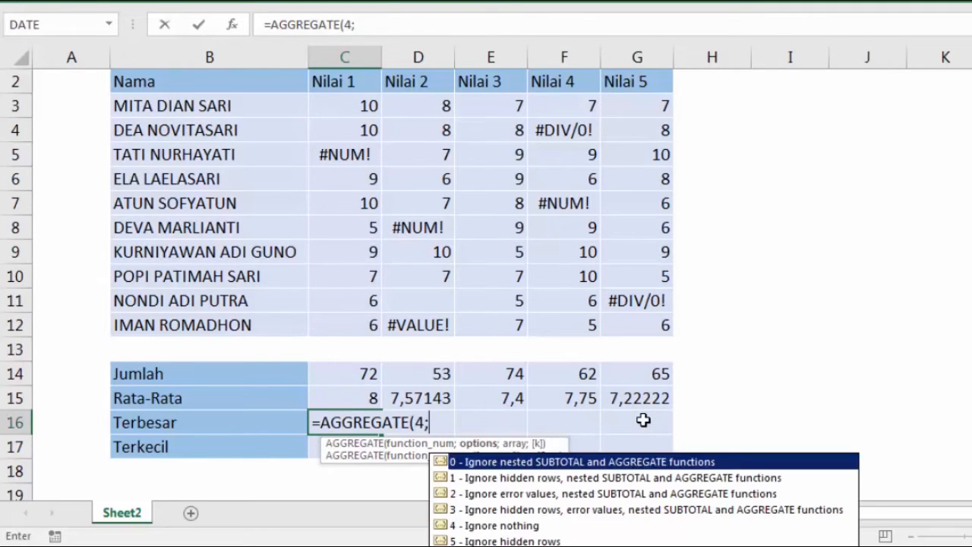
pyautogui.press('Down')
pyautogui.press('Down')
pyautogui.press('Down')
pyautogui.press('Down')
pyautogui.press('Down')
pyautogui.press('Down')
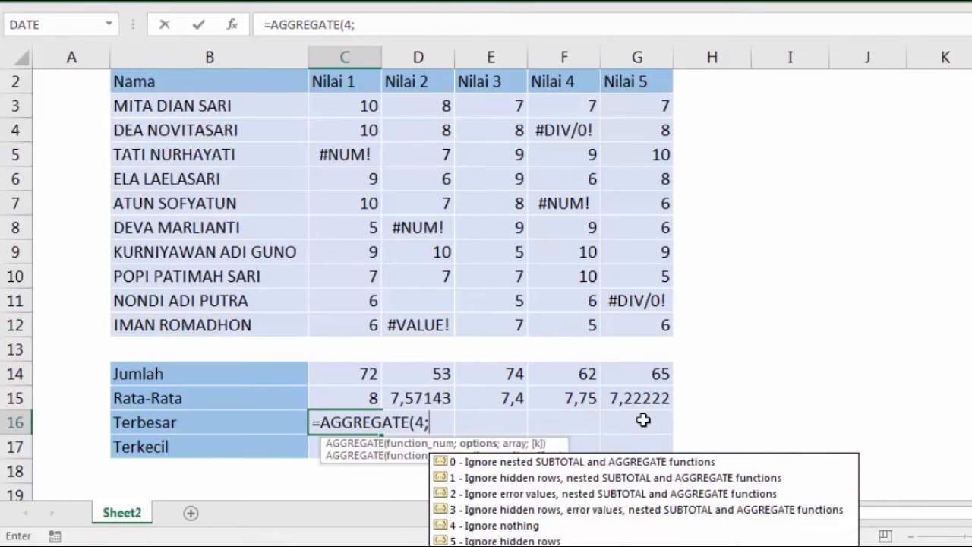
pyautogui.scroll(-3, 666, 399)
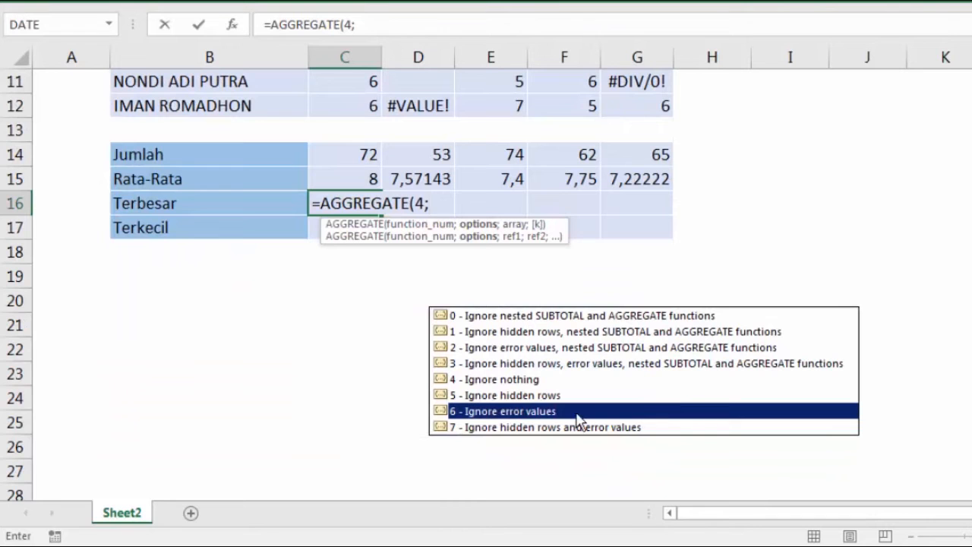
pyautogui.press('Tab')
pyautogui.scroll(4, 842, 463)
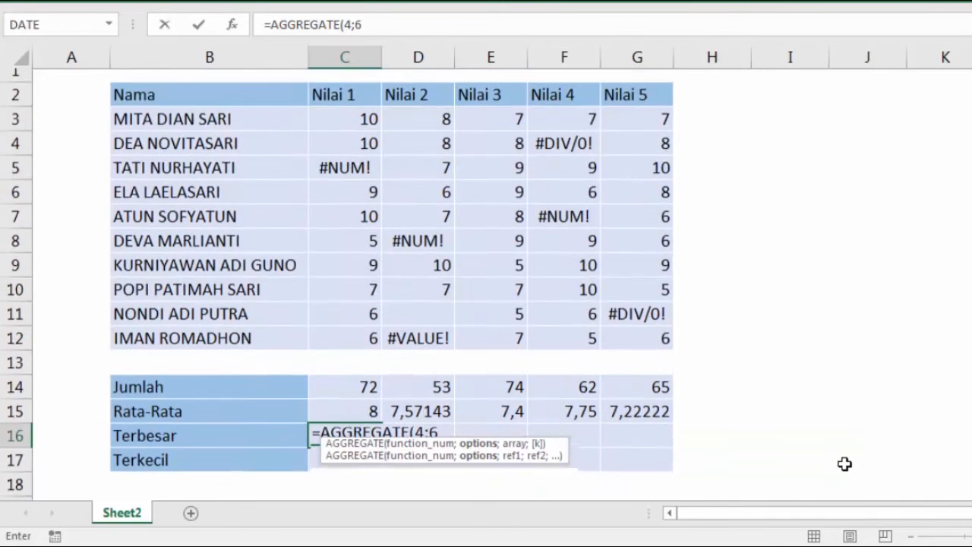
pyautogui.scroll(-1, 844, 463)
# Complete the Terbesar formula in C16 with the Nilai 1 range C3:C12.
pyautogui.write(';')
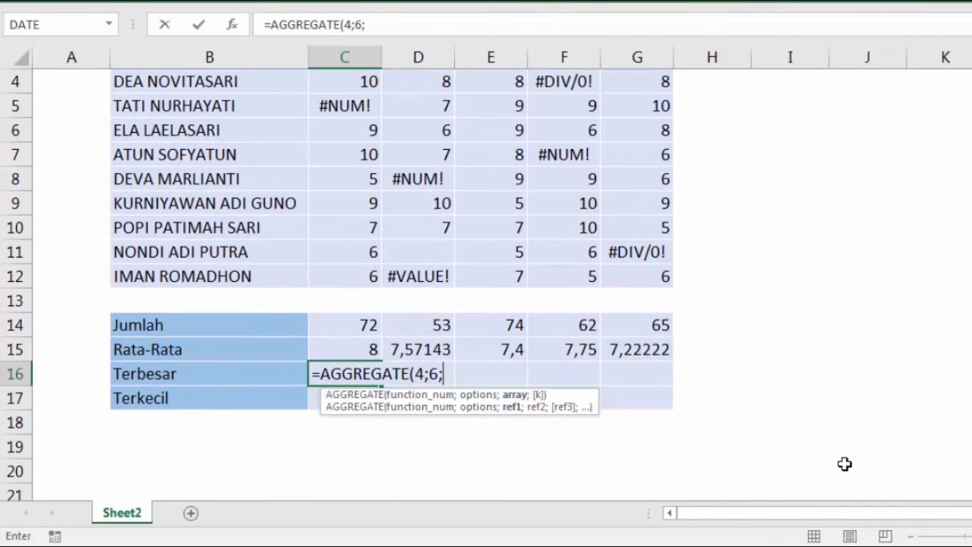
pyautogui.scroll(1, 436, 165)
pyautogui.moveTo(372, 126); pyautogui.dragTo(373, 343)
pyautogui.press('Return')
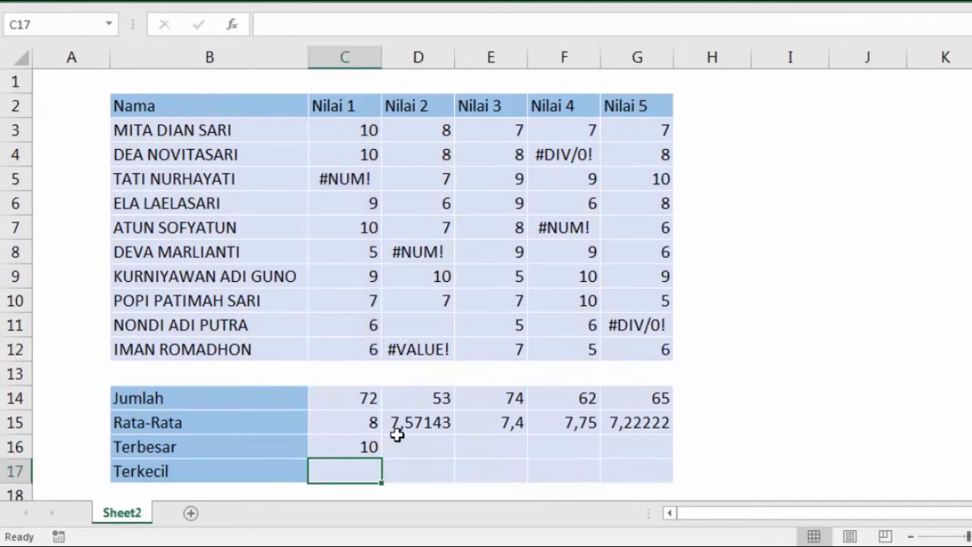
# Start an AGGREGATE formula in C17 for the Nilai 1 Terkecil, with 5 - MIN as its function number.
pyautogui.write('==AG')
pyautogui.press('Tab')
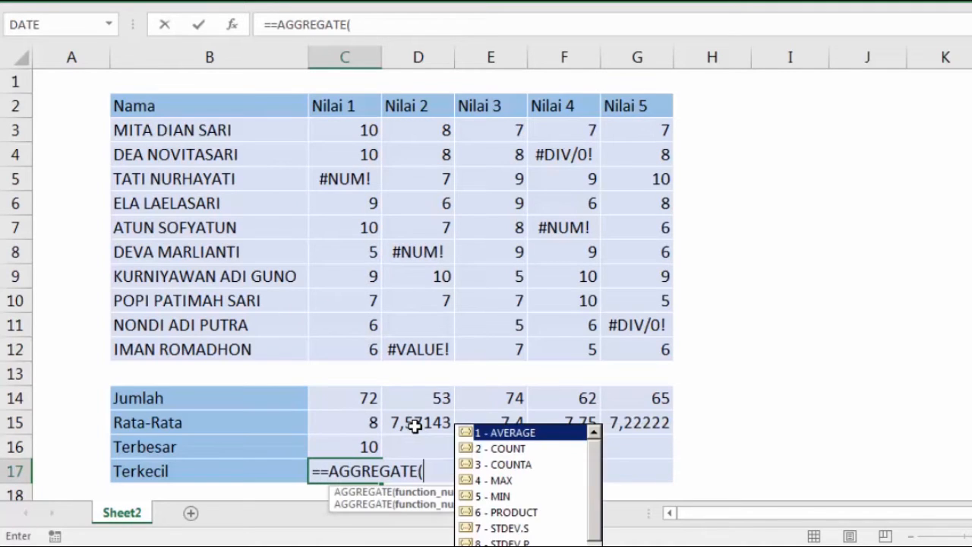
pyautogui.press('Down')
pyautogui.press('Down')
pyautogui.press('Down')
pyautogui.press('Down')
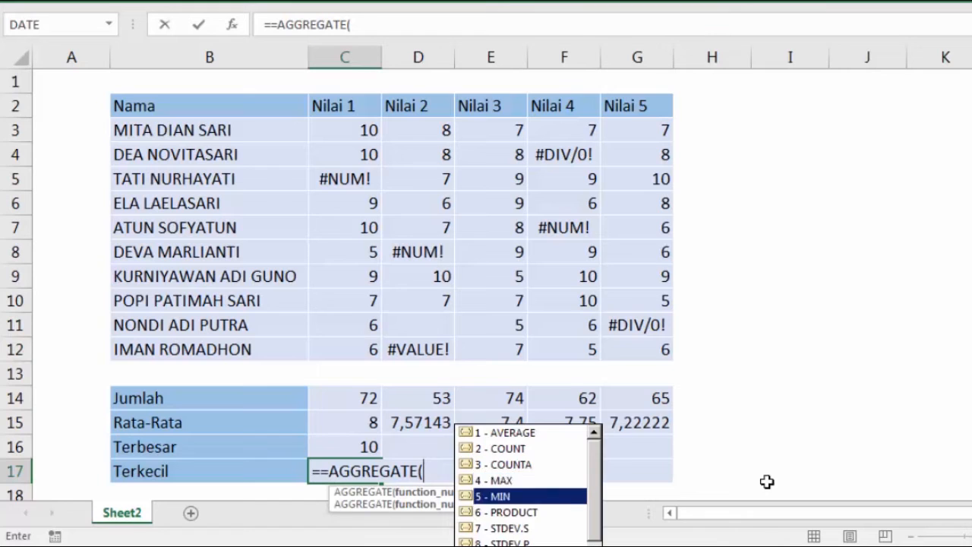
pyautogui.press('Tab')
# Set the options argument of the Terkecil formula in C17 to 6 - Ignore error values.
pyautogui.write(';')
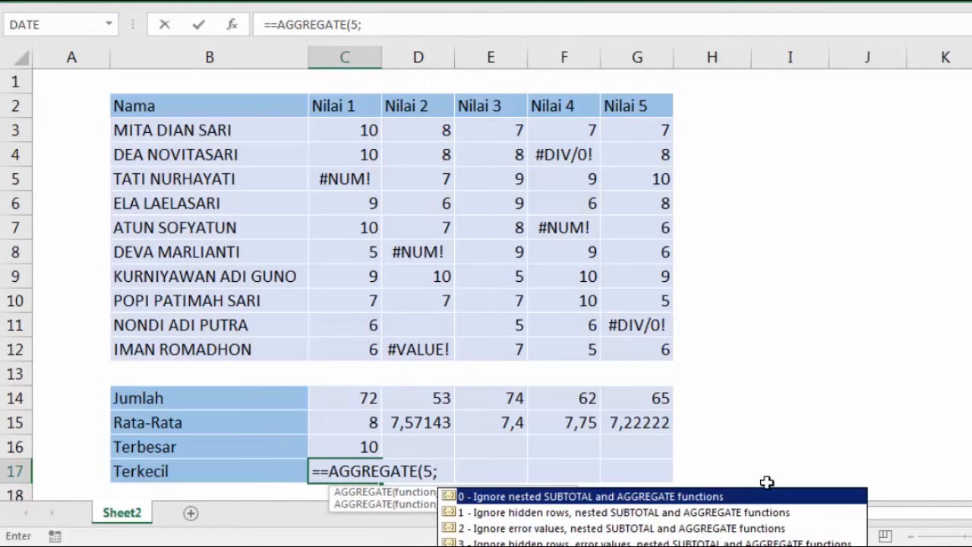
pyautogui.scroll(-2, 766, 482)
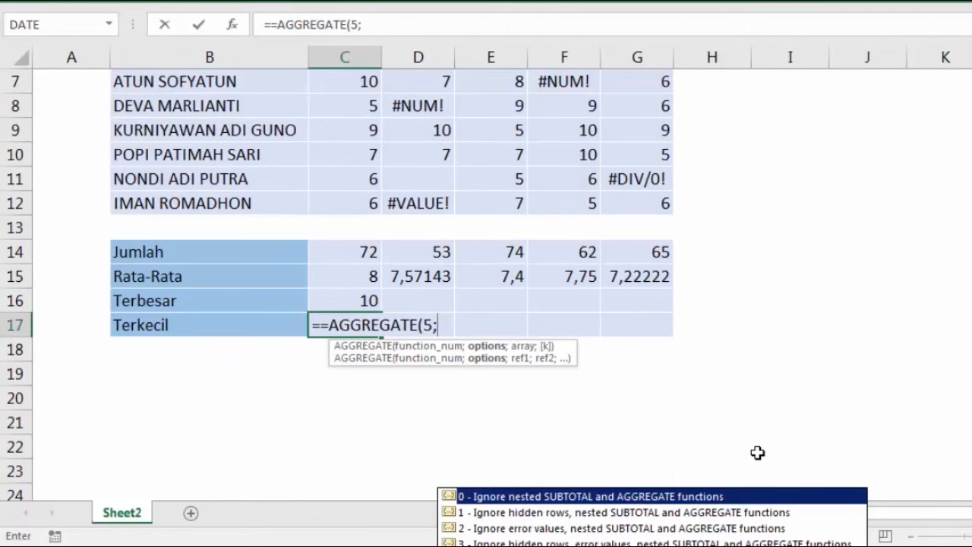
pyautogui.press('Down')
pyautogui.press('Down')
pyautogui.press('Down')
pyautogui.press('Down')
pyautogui.press('Down')
pyautogui.scroll(-3, 835, 399)
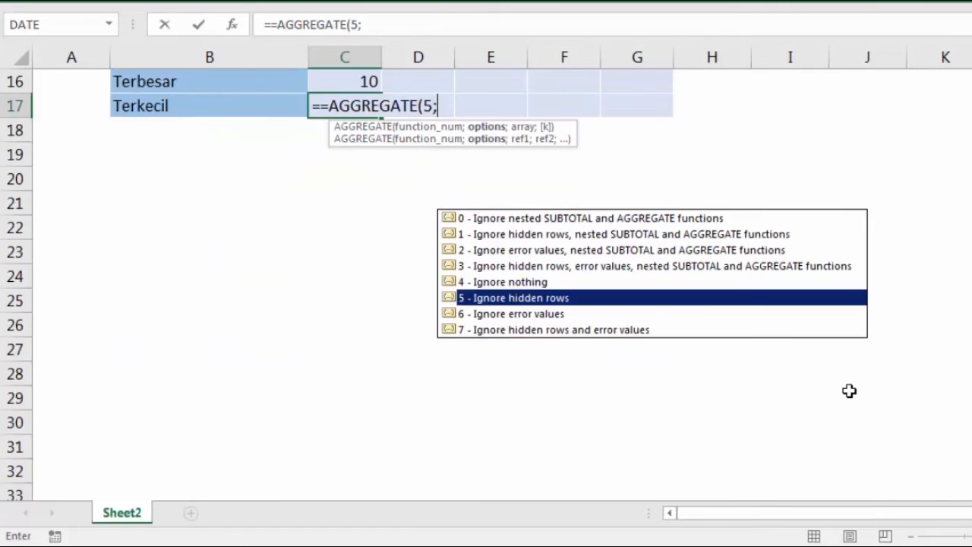
pyautogui.scroll(2, 849, 390)
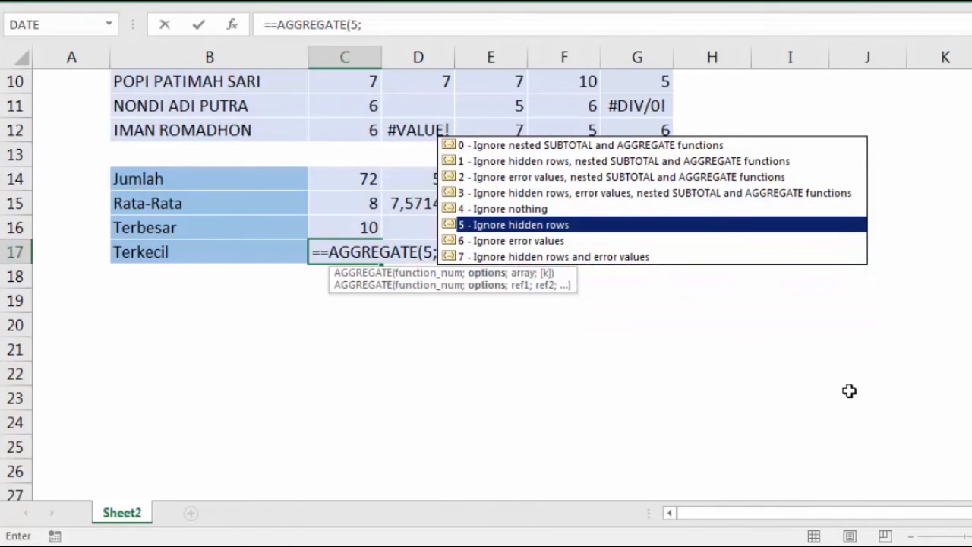
pyautogui.press('Down')
pyautogui.press('Tab')
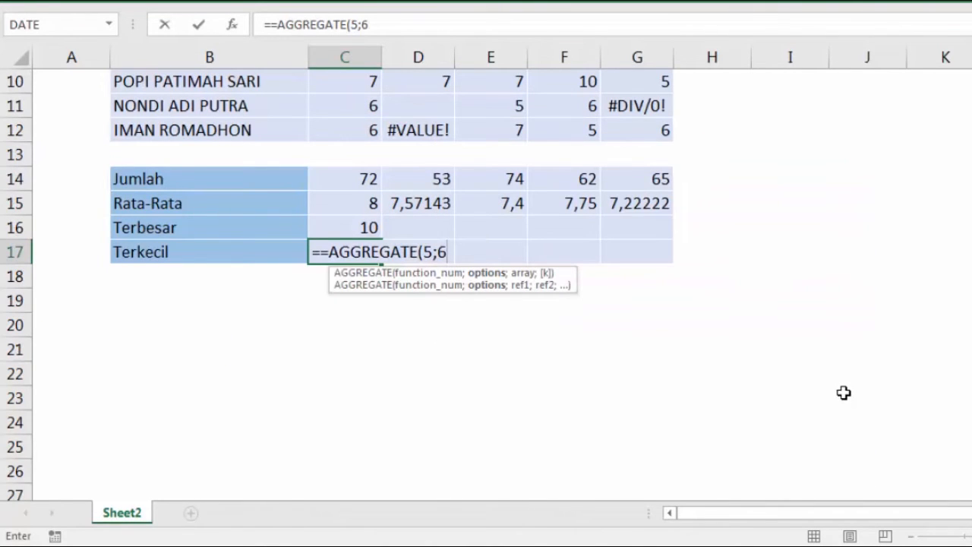
# Complete the Terkecil formula in C17 with the Nilai 1 range C3:C12 and accept the proposed formula correction.
pyautogui.write(';')
pyautogui.scroll(3, 767, 364)
pyautogui.moveTo(366, 134); pyautogui.dragTo(354, 347)
pyautogui.press('Return')
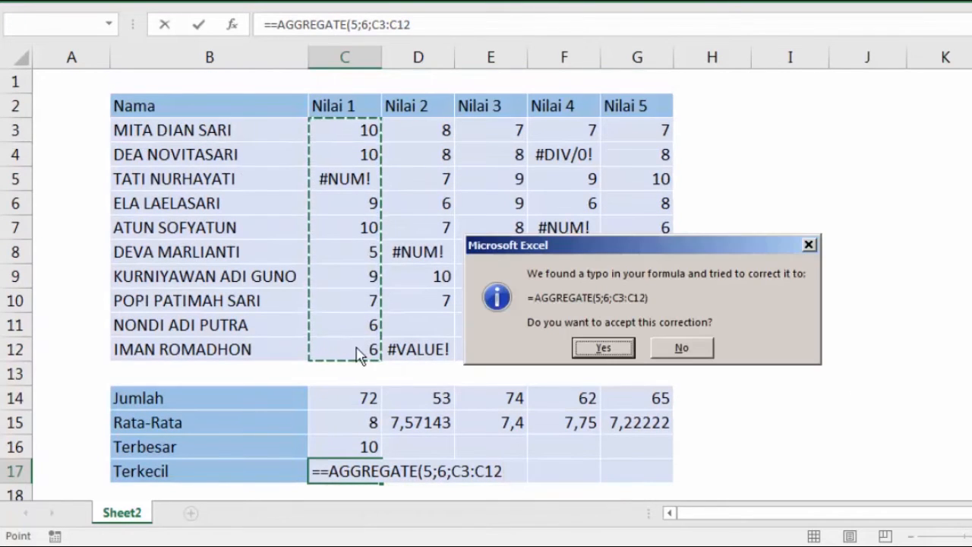
pyautogui.click(610, 348)
# Copy the Terbesar and Terkecil formulas from C16:C17 across to the Nilai 2 through Nilai 5 columns, D16:G17.
pyautogui.click(363, 445)
pyautogui.scroll(1, 447, 412)
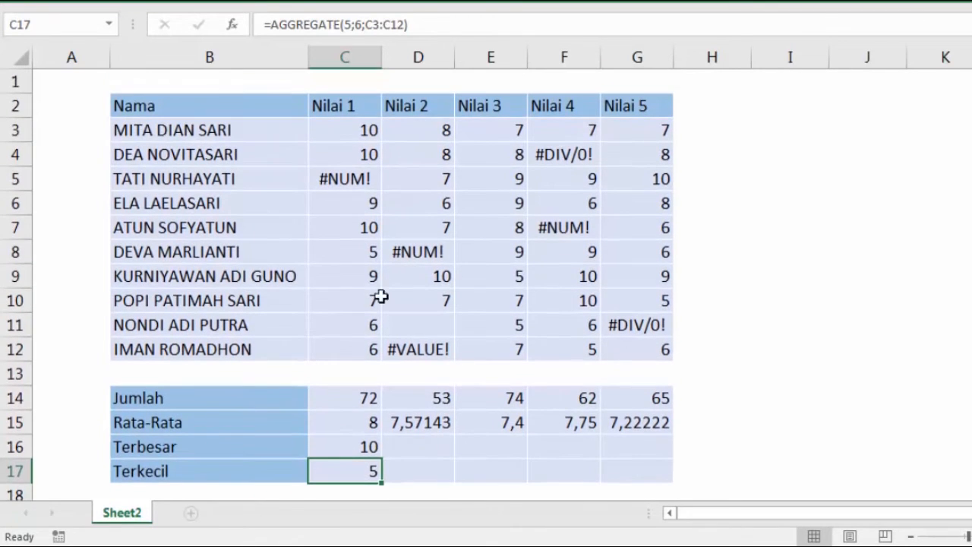
pyautogui.click(358, 258)
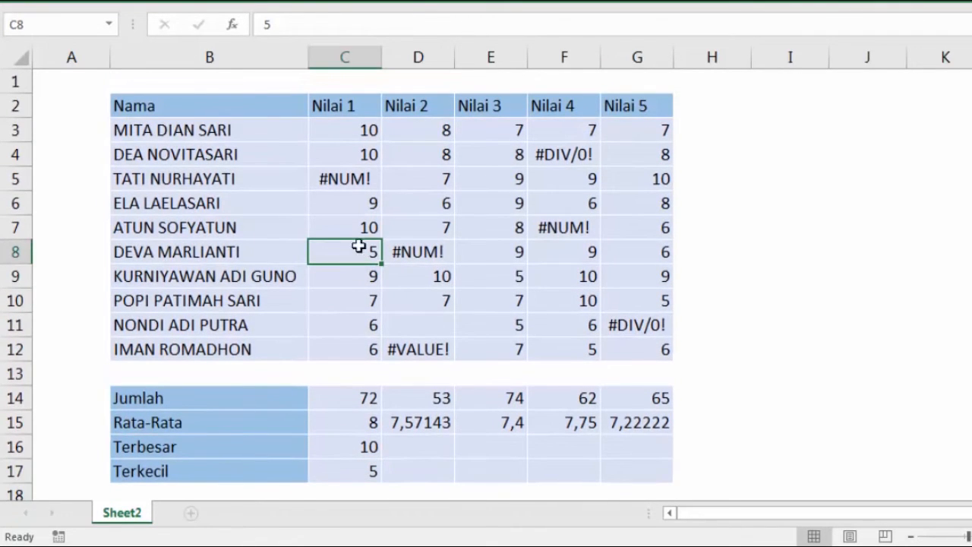
pyautogui.click(357, 179)
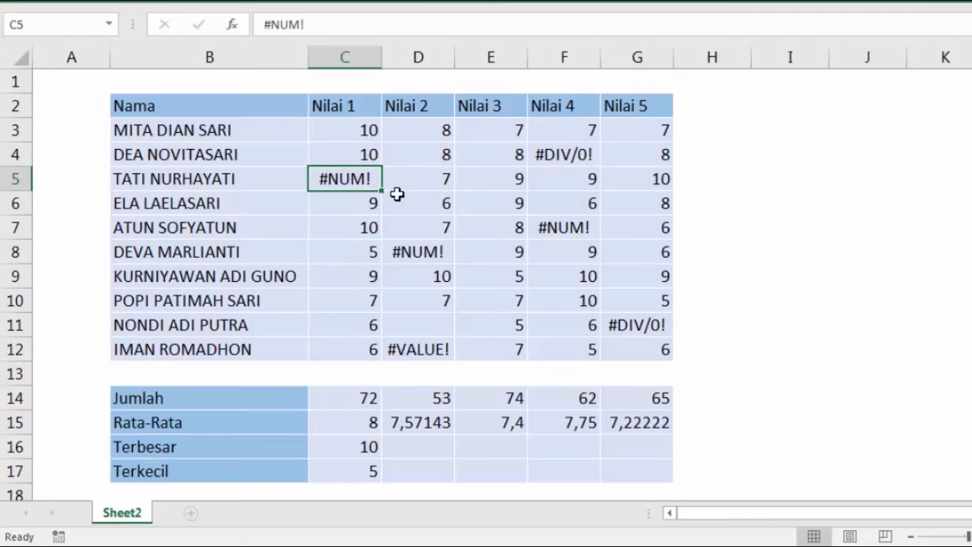
pyautogui.moveTo(369, 451); pyautogui.dragTo(652, 472)
pyautogui.click(749, 425)
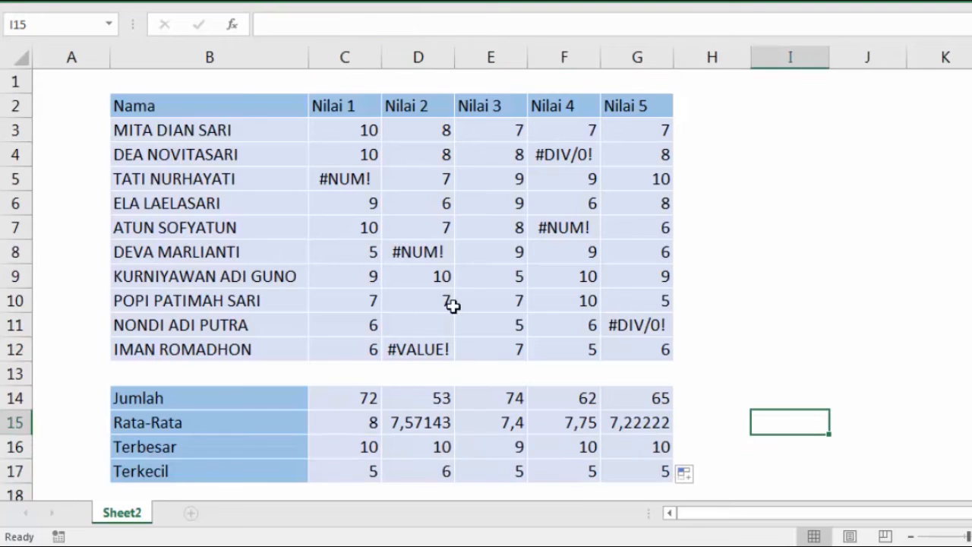
# Try clearing the Nilai 2 error values in D8 and D12, and undo both deletions.
pyautogui.click(444, 469)
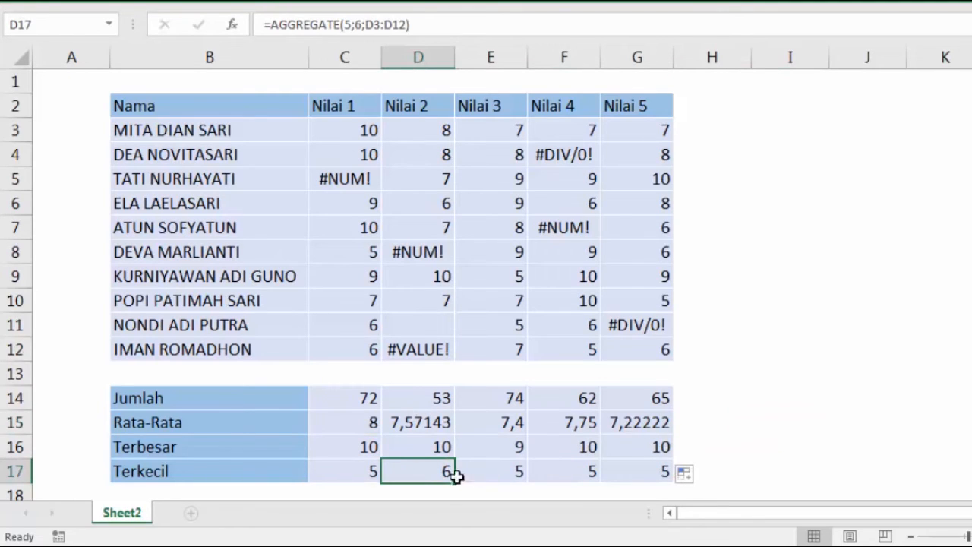
pyautogui.click(446, 205)
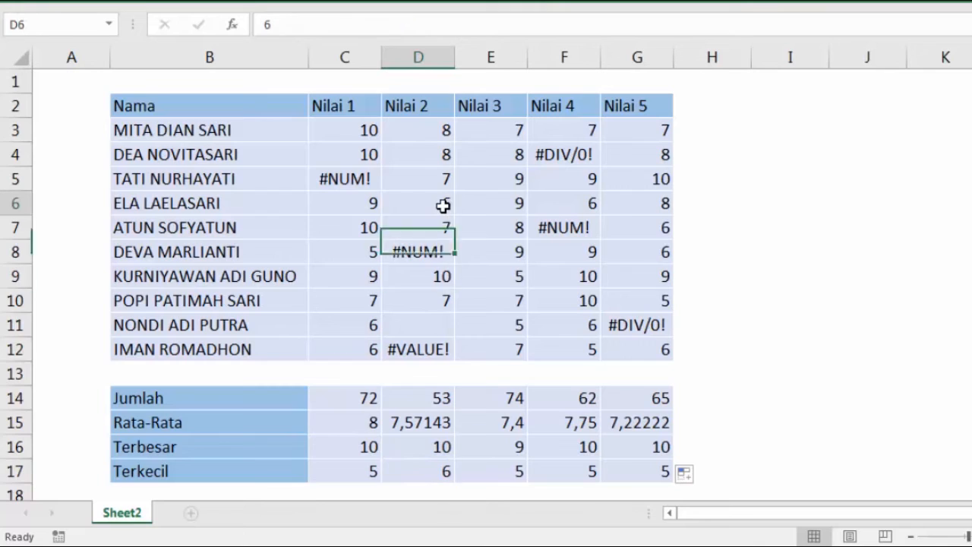
pyautogui.click(434, 325)
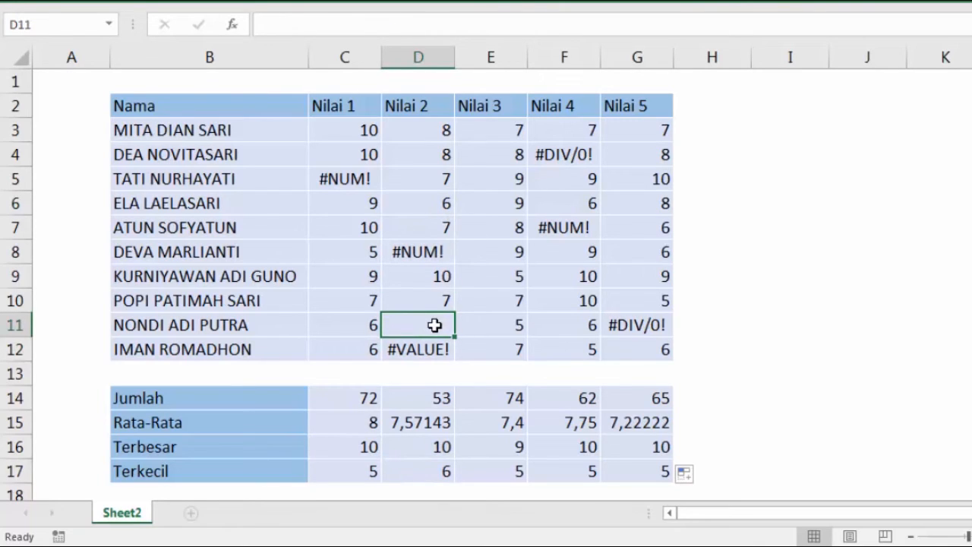
pyautogui.click(419, 252)
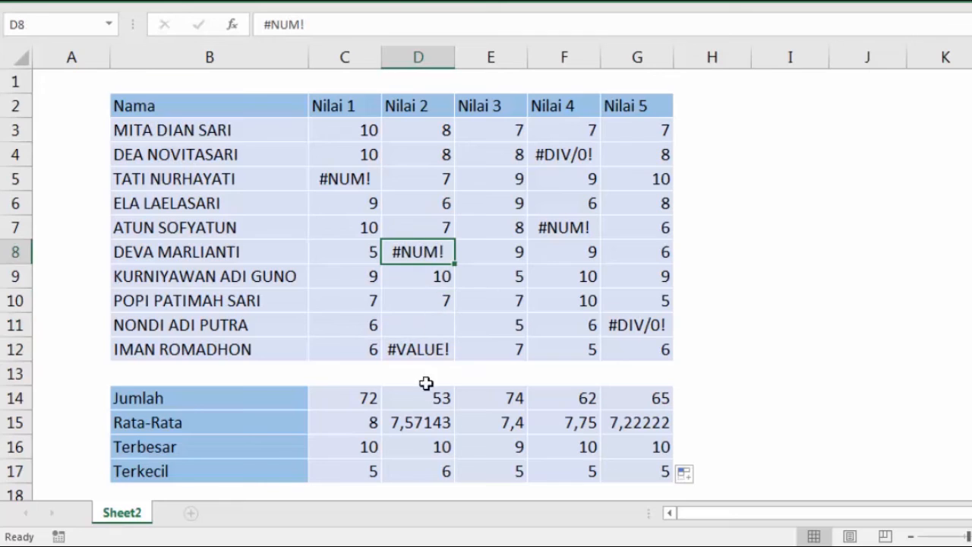
pyautogui.press('Delete')
pyautogui.click(424, 351)
pyautogui.press('Delete')
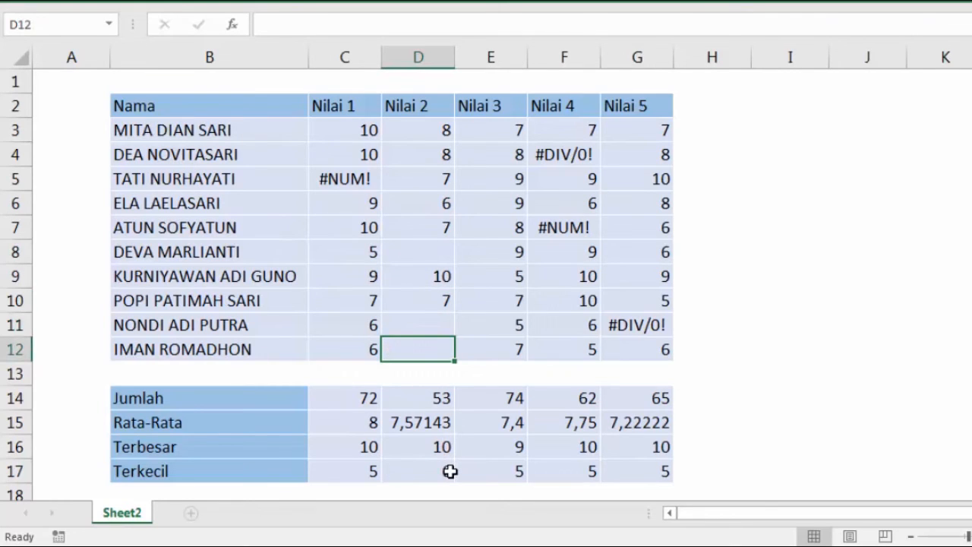
pyautogui.hotkey('ctrl', 'z')
pyautogui.hotkey('ctrl', 'z')
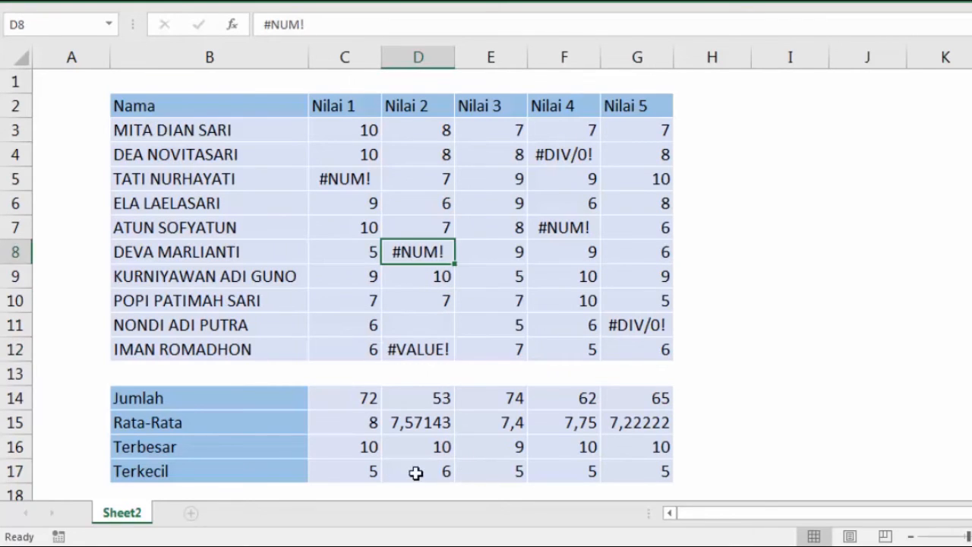
# Replace the Nilai 2 Terkecil formula in D17 with a MIN formula over D3:D12.
pyautogui.click(418, 472)
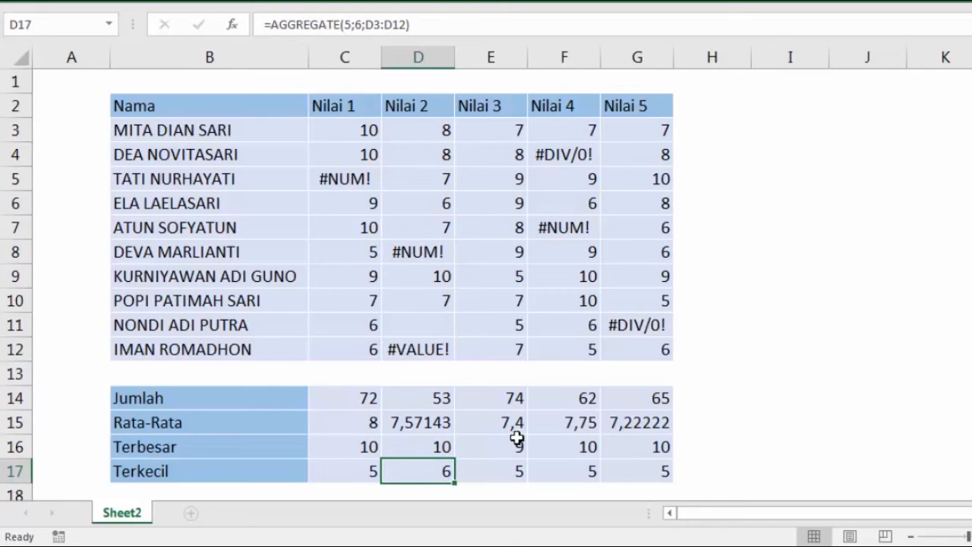
pyautogui.write('=MIN(')
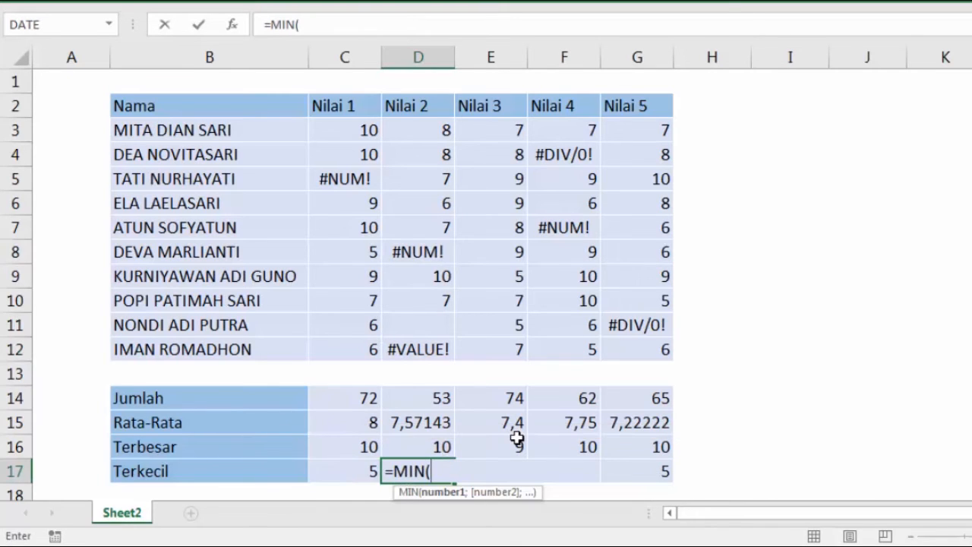
pyautogui.moveTo(440, 352); pyautogui.dragTo(430, 138)
pyautogui.press('Return')
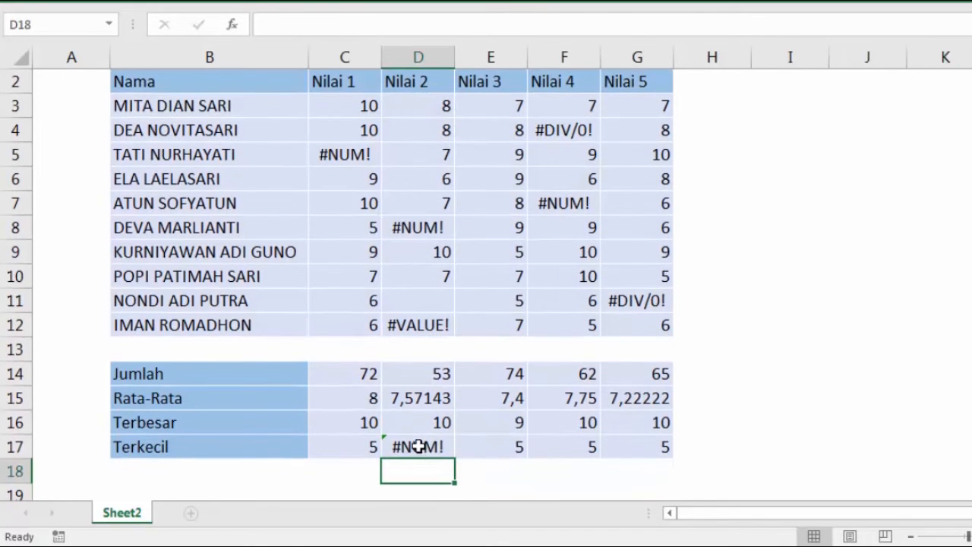
# Clear the error values in D8 and D12 to test the MIN formula in D17.
pyautogui.click(418, 446)
pyautogui.click(430, 227)
pyautogui.press('Delete')
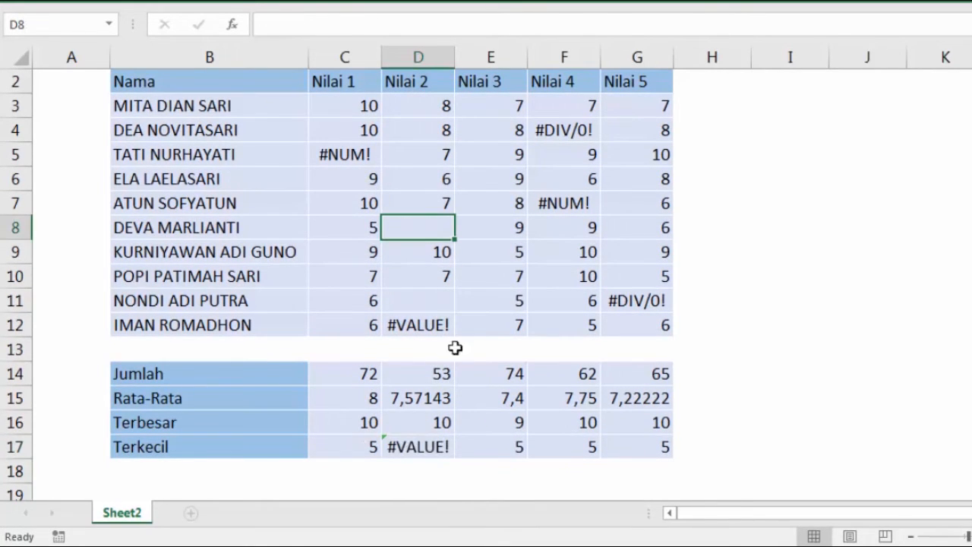
pyautogui.click(423, 323)
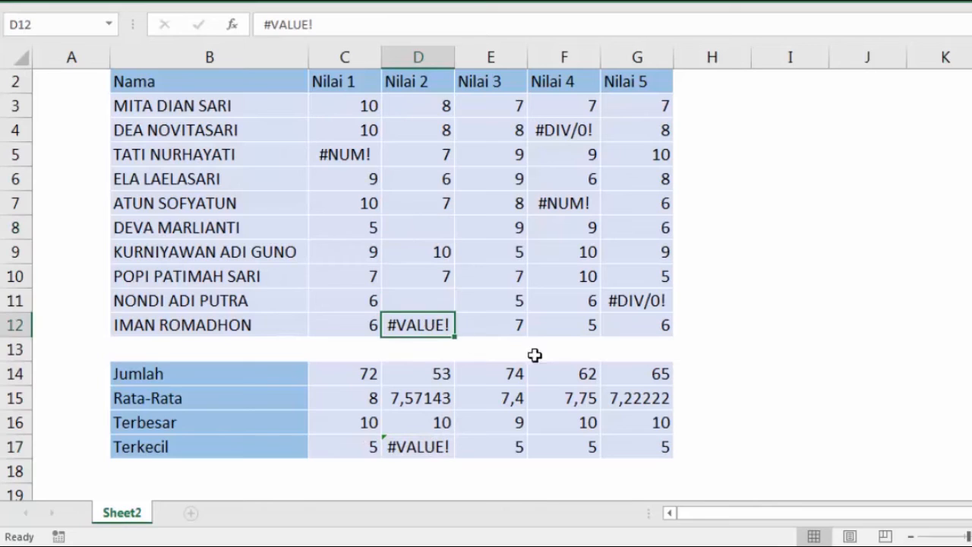
pyautogui.press('Delete')
pyautogui.click(434, 448)
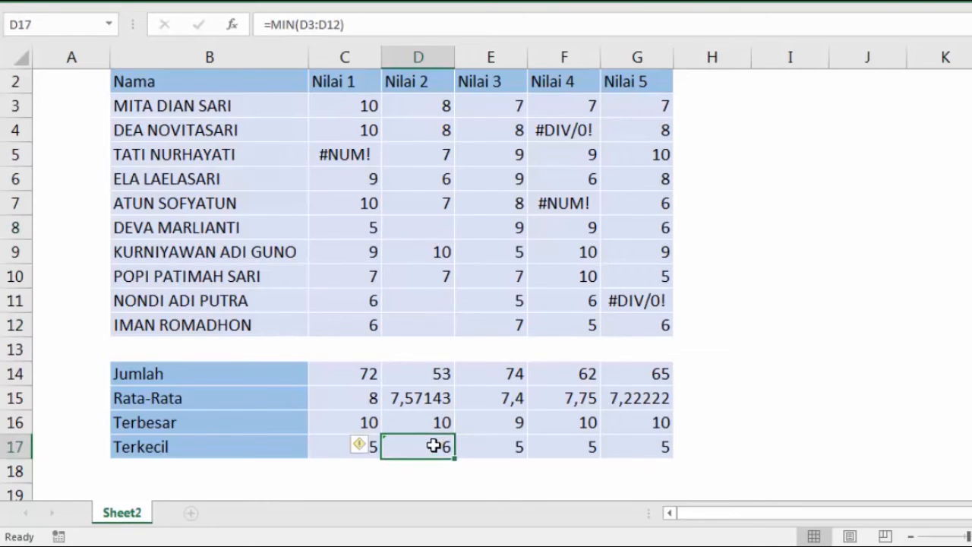
pyautogui.click(446, 305)
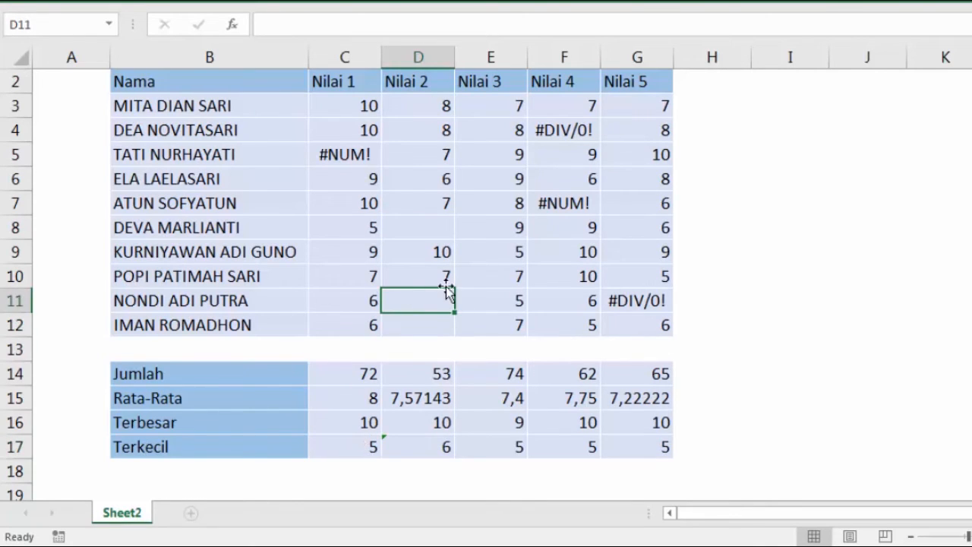
# Undo the clearing of D12 and D8 and the MIN formula entry in D17.
pyautogui.hotkey('ctrl', 'z')
pyautogui.hotkey('ctrl', 'z')
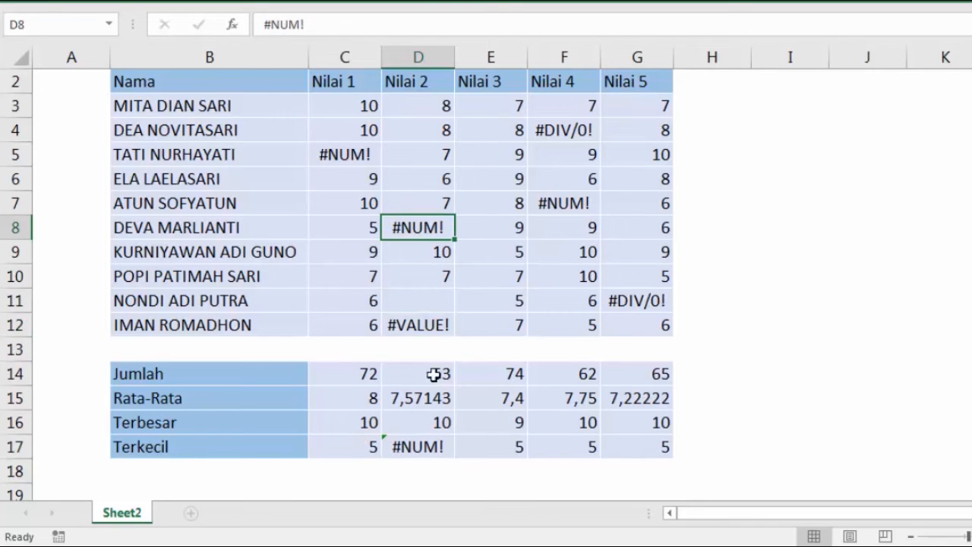
pyautogui.hotkey('ctrl', 'z')
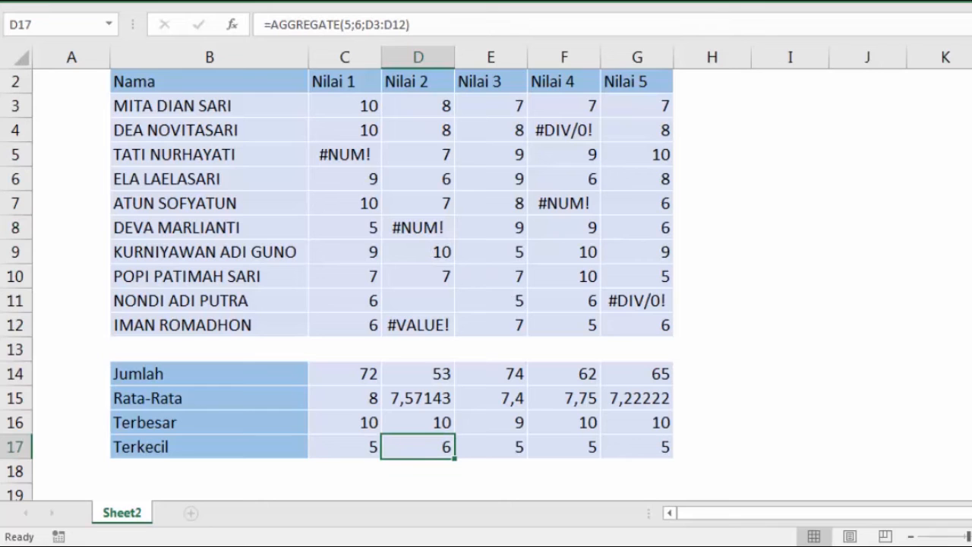
pyautogui.click(587, 373)
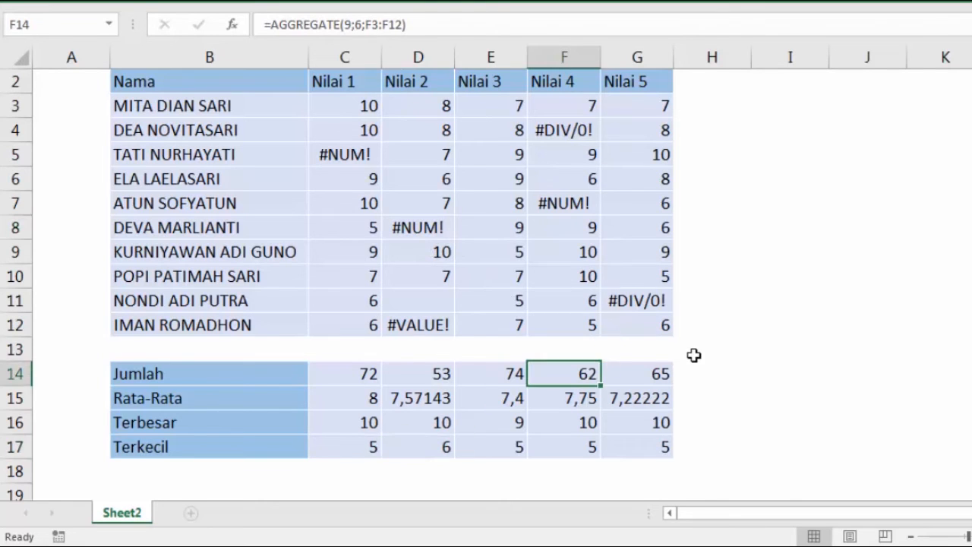
pyautogui.scroll(1, 695, 355)
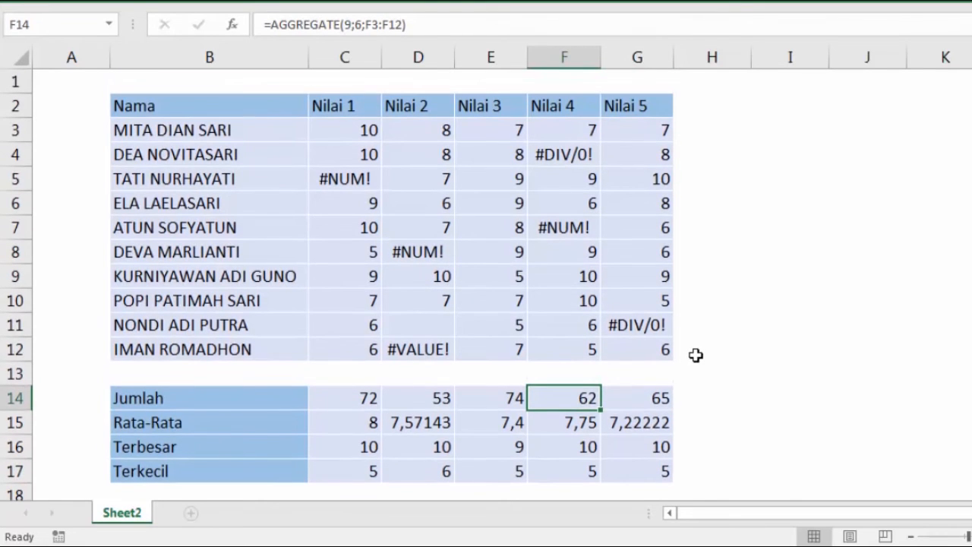
pyautogui.click(691, 236)
pyautogui.moveTo(340, 130); pyautogui.dragTo(624, 329)
pyautogui.click(705, 209)
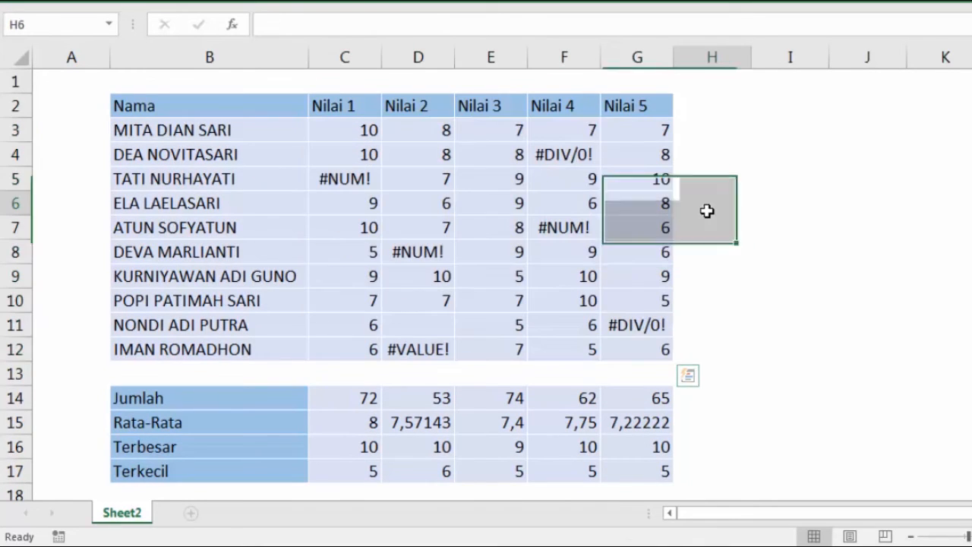
pyautogui.click(329, 129)
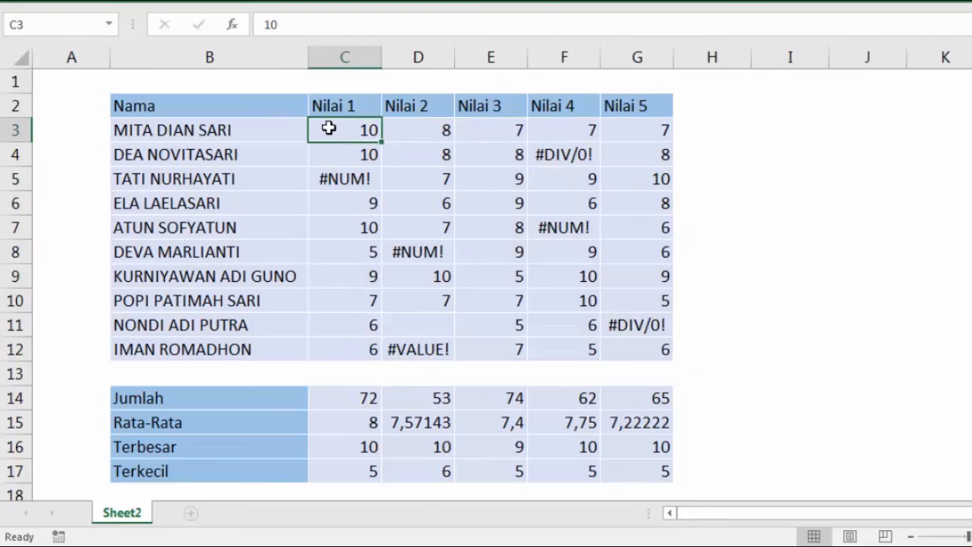
# Remove the function number from the Jumlah formula in C14 to examine the available AGGREGATE functions, and re-enter 9.
pyautogui.click(360, 399)
pyautogui.doubleClick(362, 398)
pyautogui.click(422, 400)
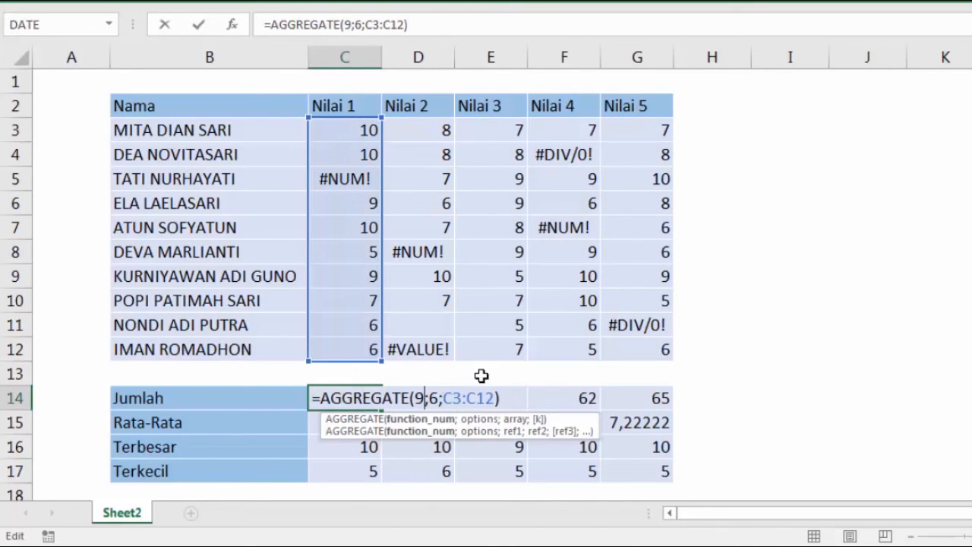
pyautogui.press('BackSpace')
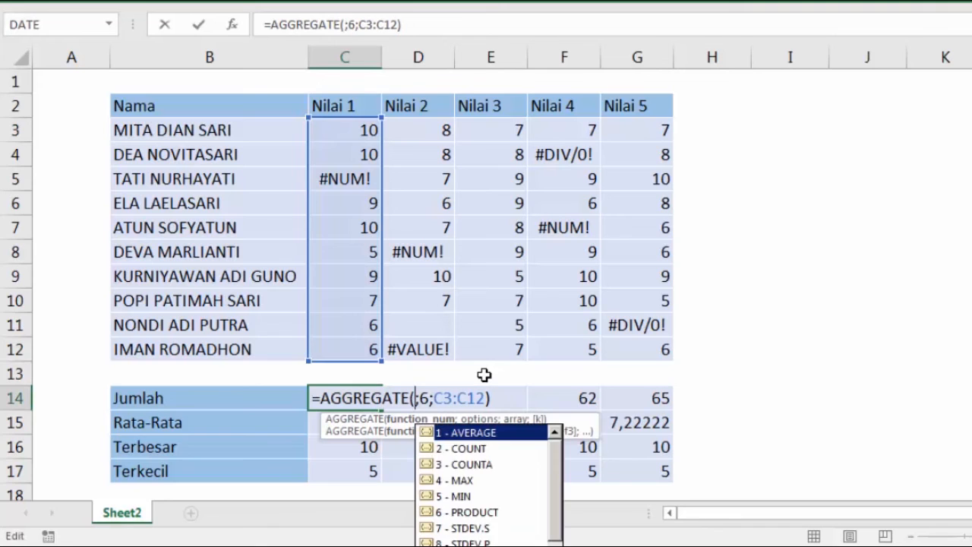
pyautogui.moveTo(561, 448)
pyautogui.mouseDown()
pyautogui.moveTo(559, 543)
pyautogui.moveTo(558, 446)
pyautogui.moveTo(559, 542)
pyautogui.moveTo(563, 456)
pyautogui.mouseUp()
pyautogui.moveTo(560, 491); pyautogui.dragTo(562, 457)
pyautogui.click(434, 401)
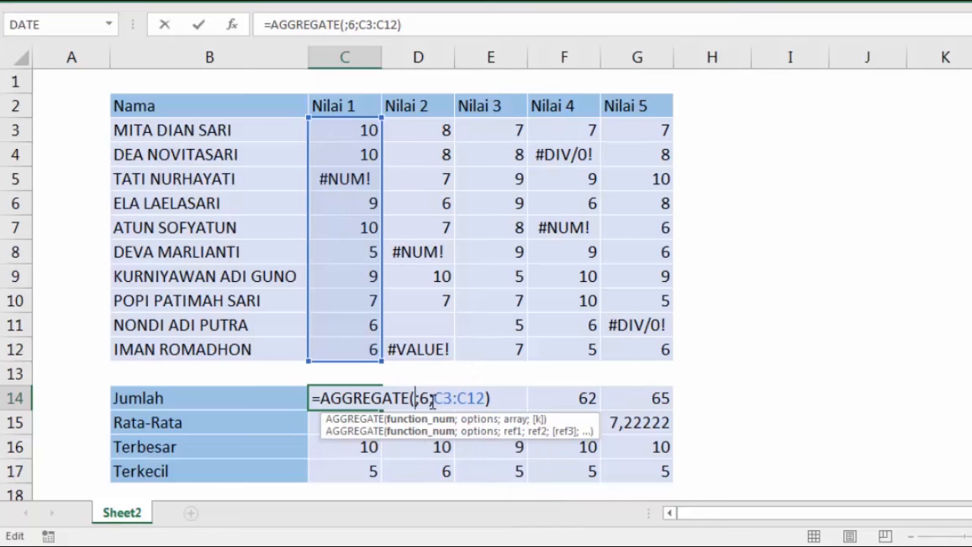
pyautogui.write('9')
pyautogui.hotkey('ctrl', 'Return')
# Remove the options argument from the Jumlah formula in C14 to examine the available ignore options, and cancel the edit.
pyautogui.doubleClick(369, 397)
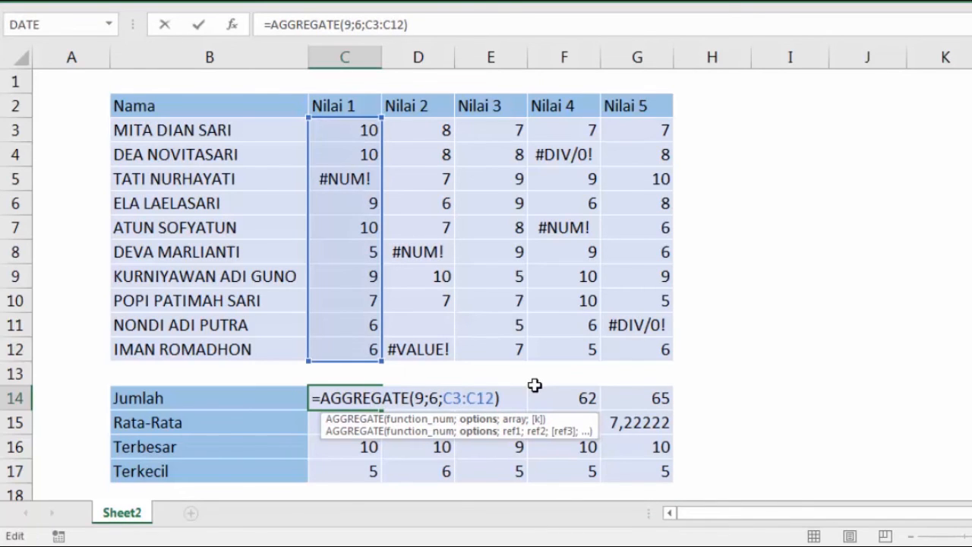
pyautogui.press('BackSpace')
pyautogui.scroll(-4, 677, 397)
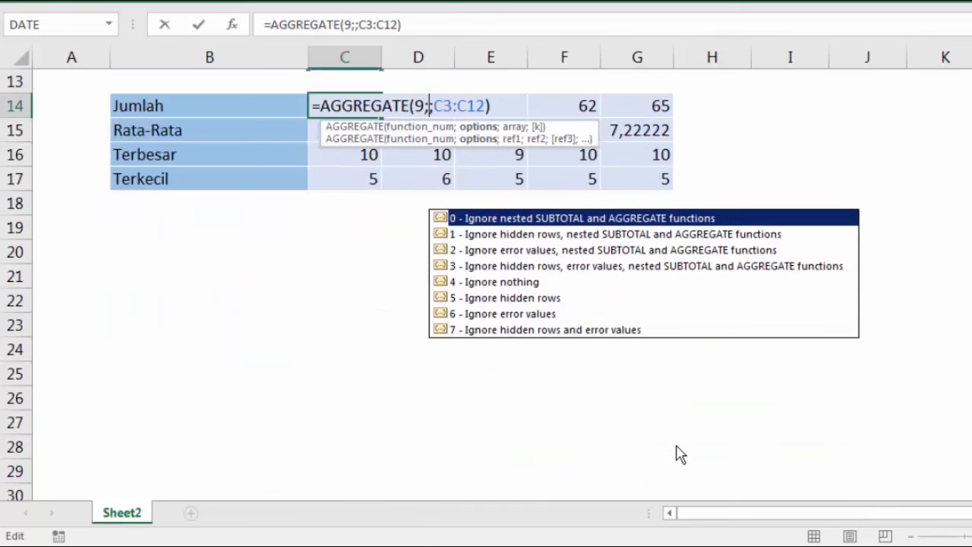
pyautogui.scroll(2, 679, 451)
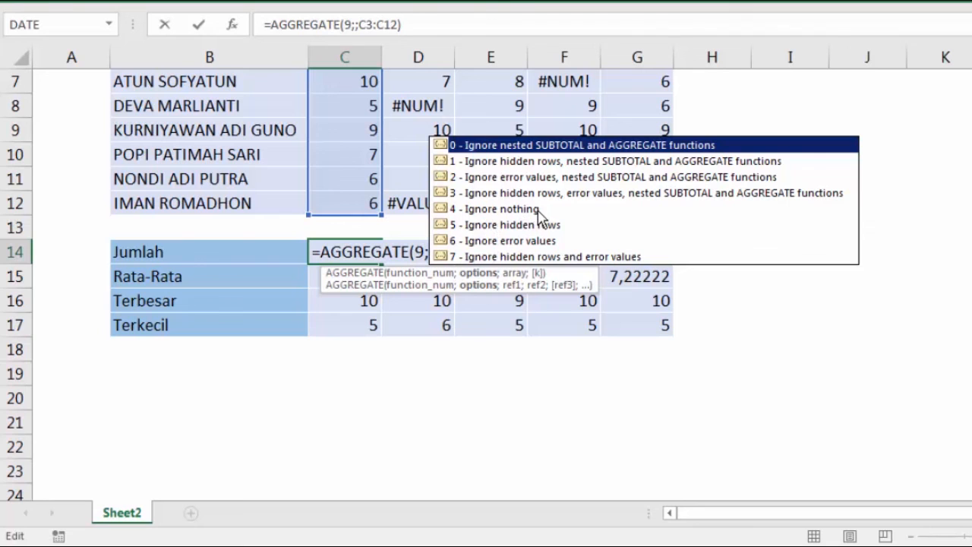
pyautogui.scroll(1, 531, 236)
pyautogui.scroll(-1, 554, 239)
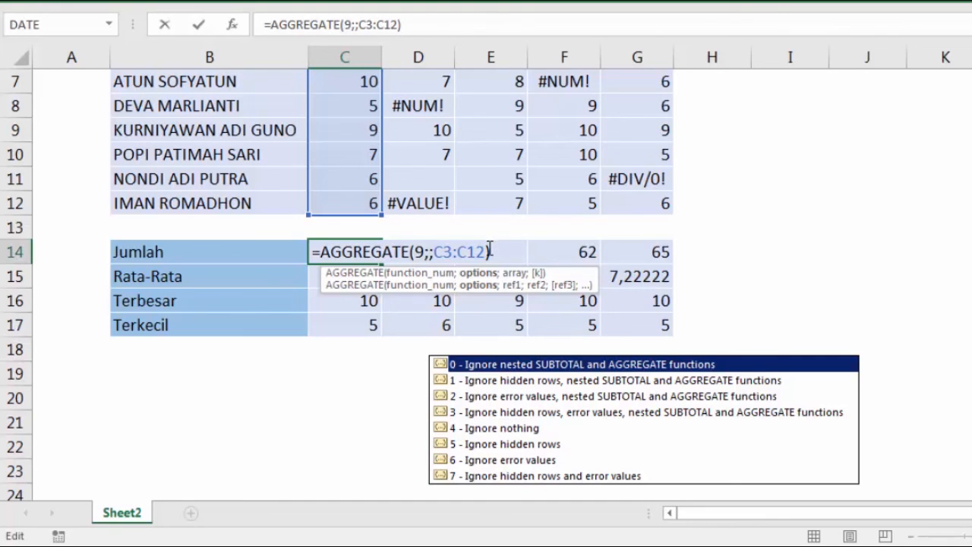
pyautogui.press('Escape')
pyautogui.press('Escape')
pyautogui.click(755, 247)
pyautogui.scroll(1, 723, 247)
pyautogui.scroll(2, 723, 248)
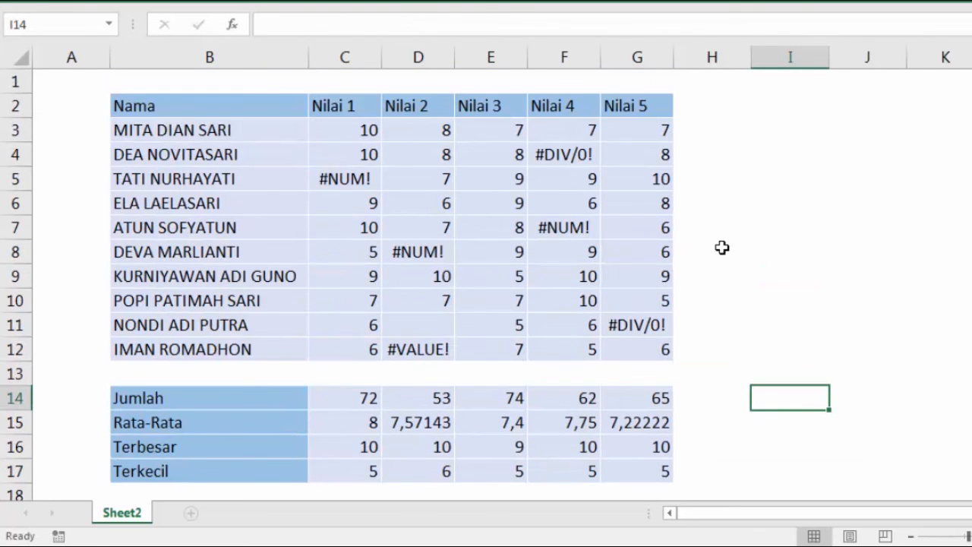